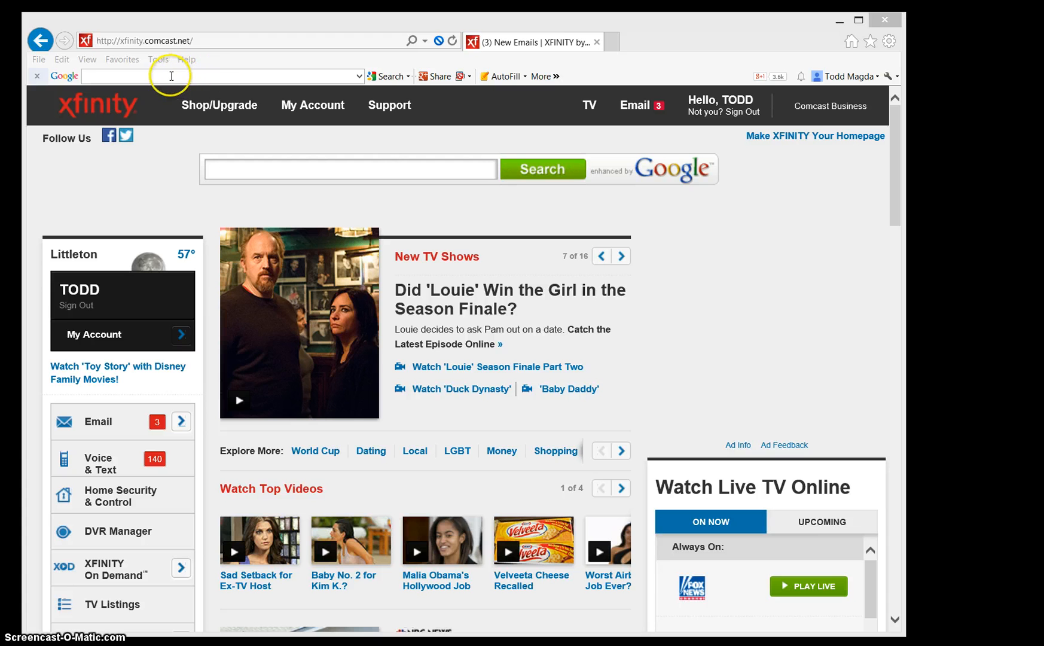
Step: Search the web for "mysql on windows"
{"action": "left_click", "coordinate": [172, 76]}
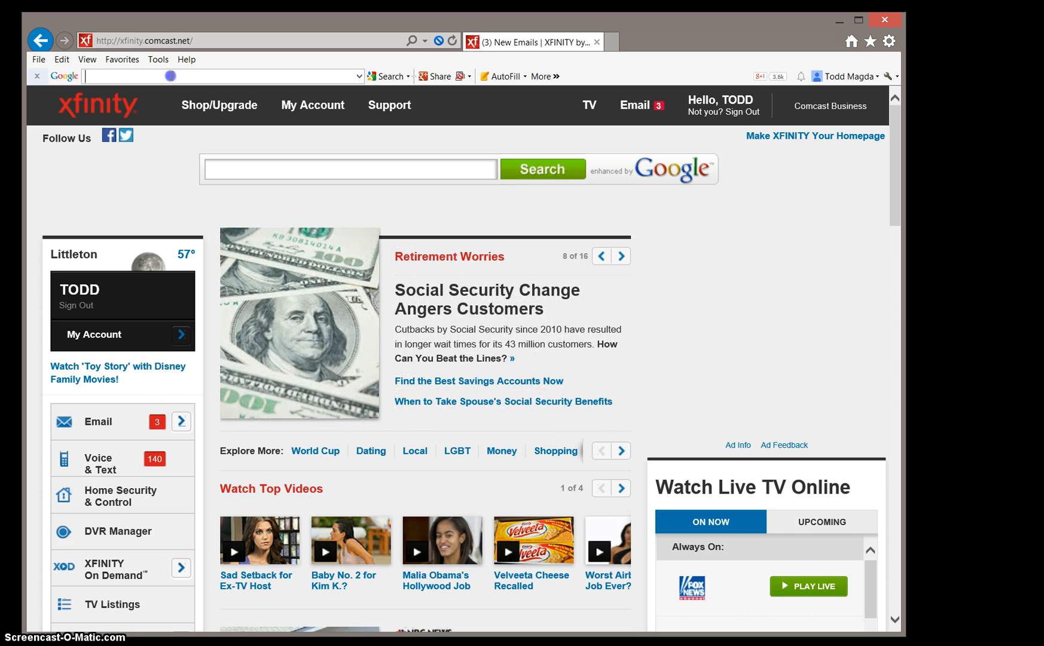
{"action": "type", "text": "mysql on"}
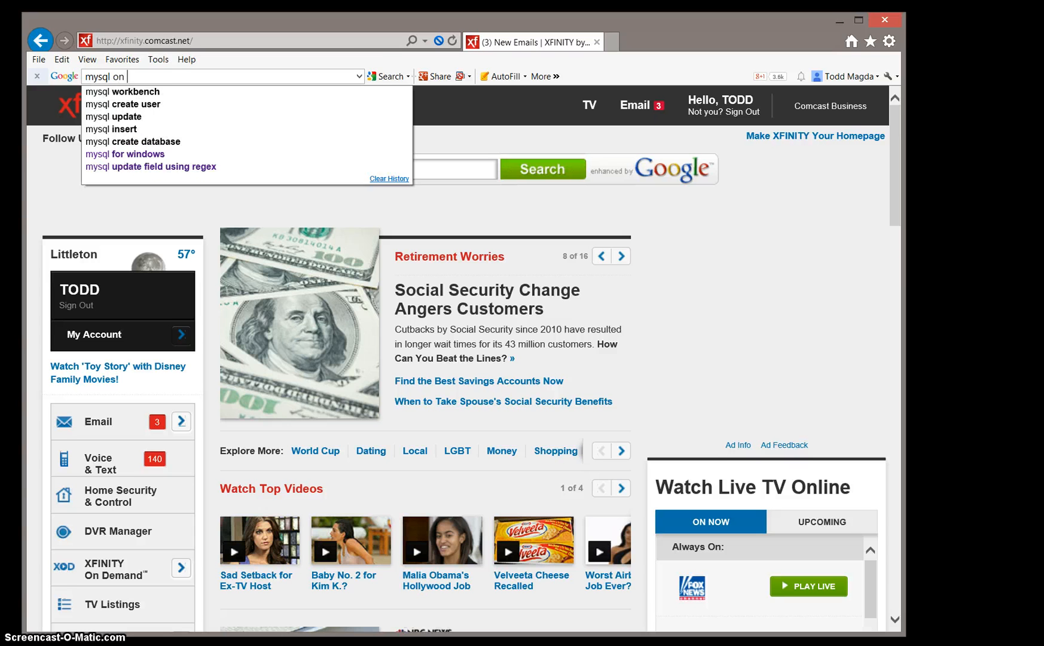
{"action": "type", "text": " wind"}
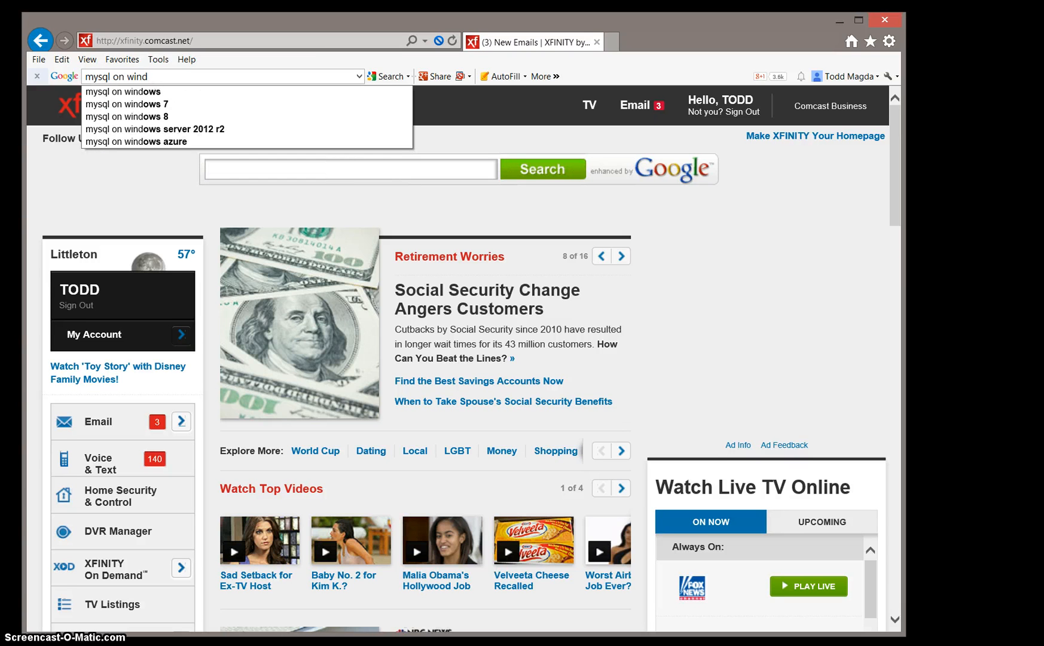
{"action": "type", "text": "ows"}
{"action": "key", "text": "Return"}
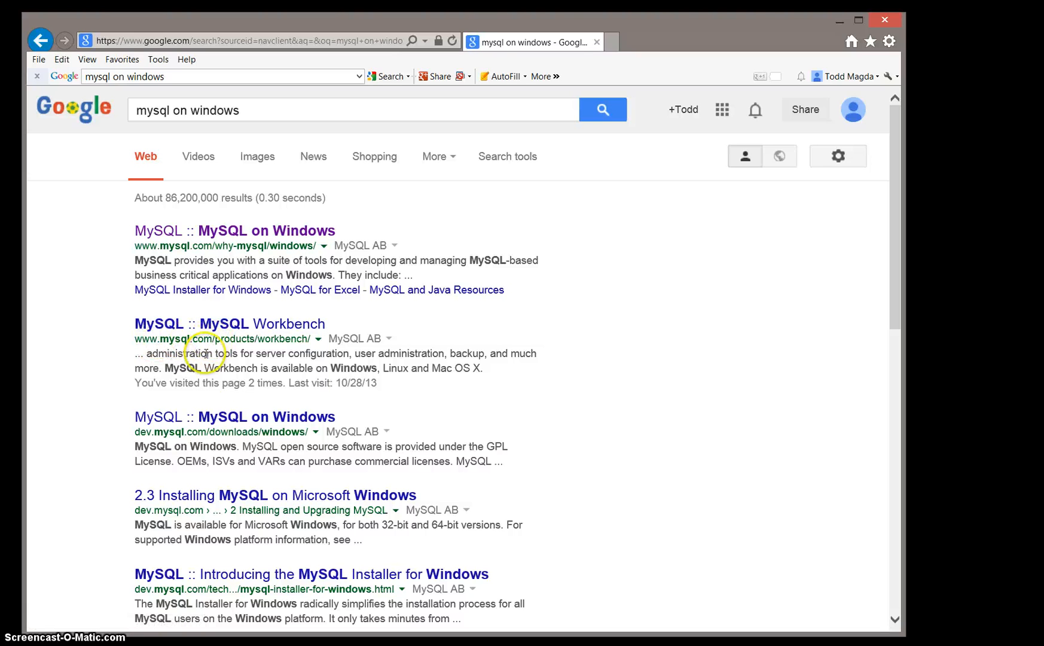
Step: Open the MySQL on Windows page, go to MySQL Installer, and choose the 243.7M mysql-installer-community MSI download
{"action": "left_click", "coordinate": [210, 422]}
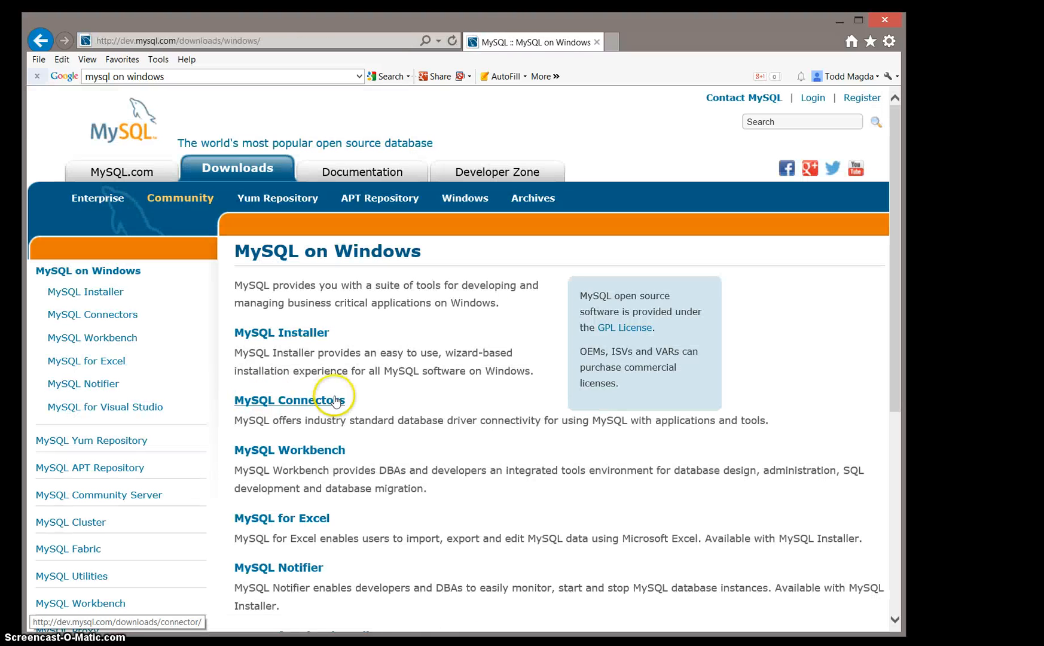
{"action": "left_click", "coordinate": [291, 339]}
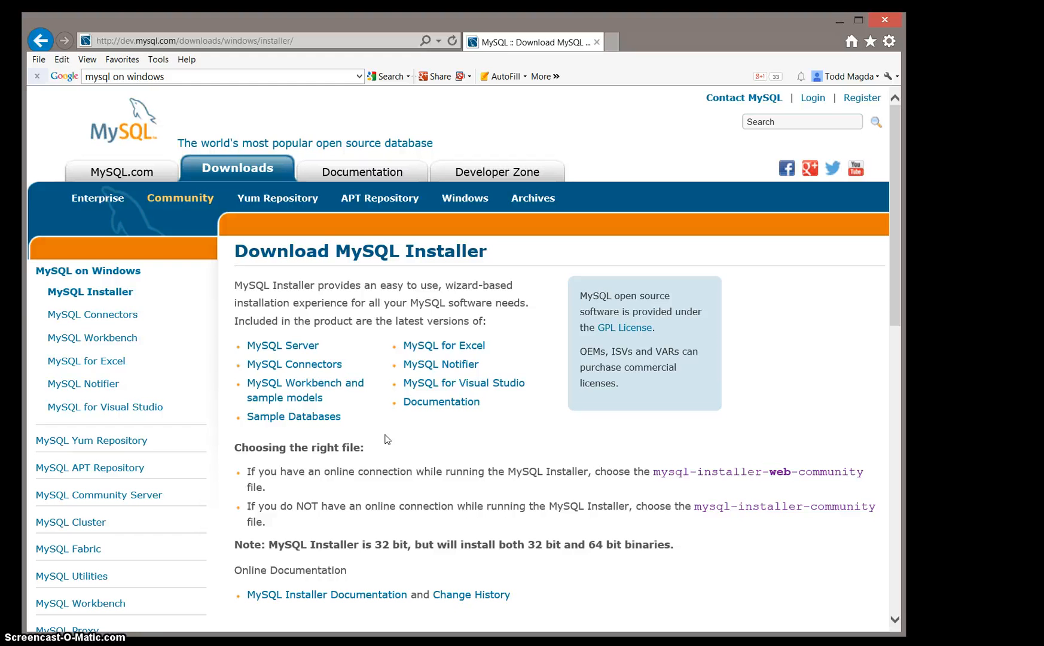
{"action": "scroll", "coordinate": [385, 439], "scroll_direction": "down", "scroll_amount": 10}
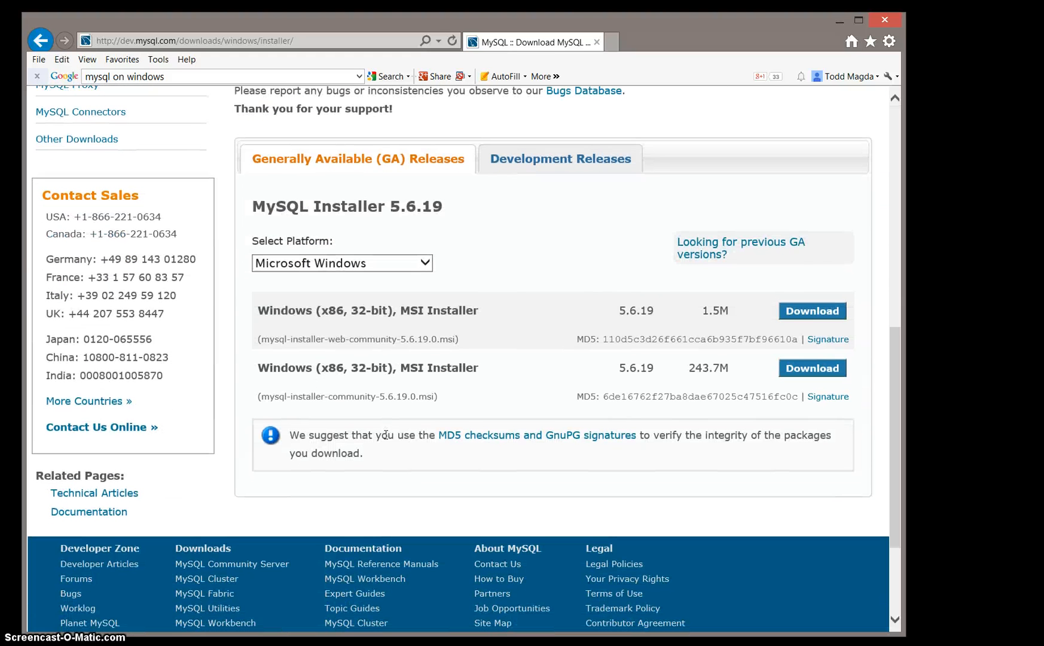
{"action": "left_click", "coordinate": [692, 298]}
{"action": "left_click", "coordinate": [794, 374]}
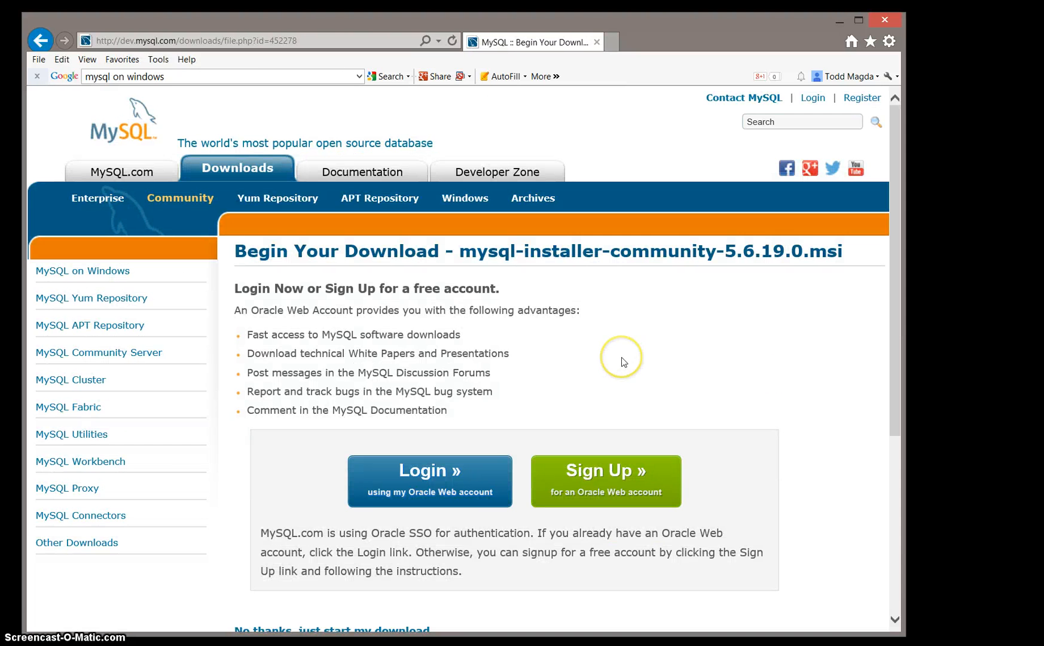
Step: Skip the account login, start the download, and run mysql-installer-community-5.6.19.0.msi
{"action": "scroll", "coordinate": [619, 357], "scroll_direction": "down", "scroll_amount": 4}
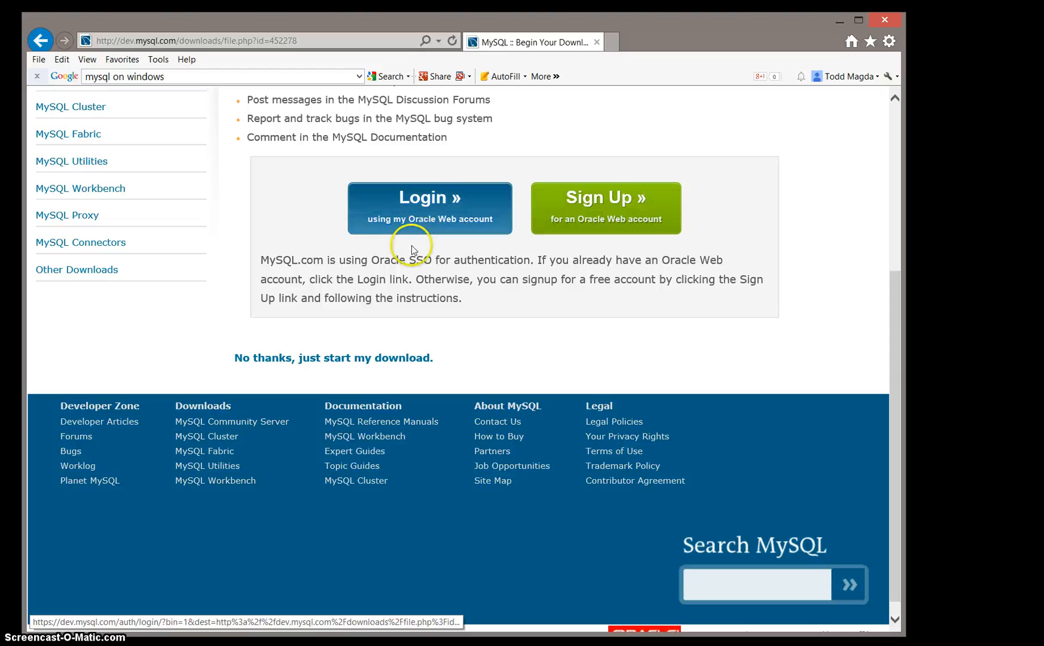
{"action": "left_click", "coordinate": [299, 366]}
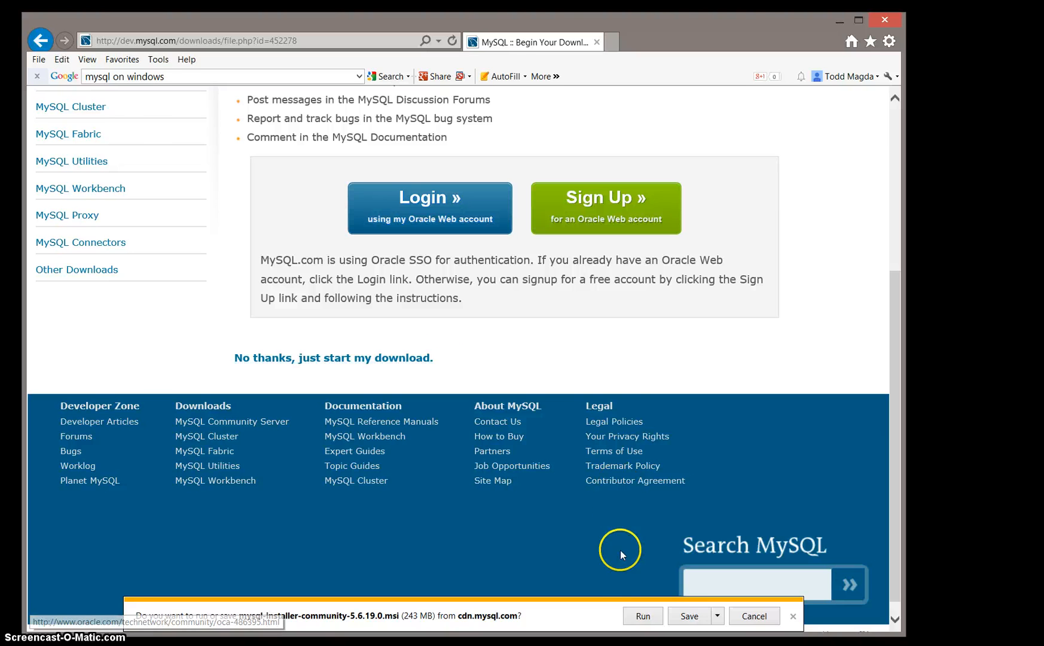
{"action": "left_click", "coordinate": [640, 617]}
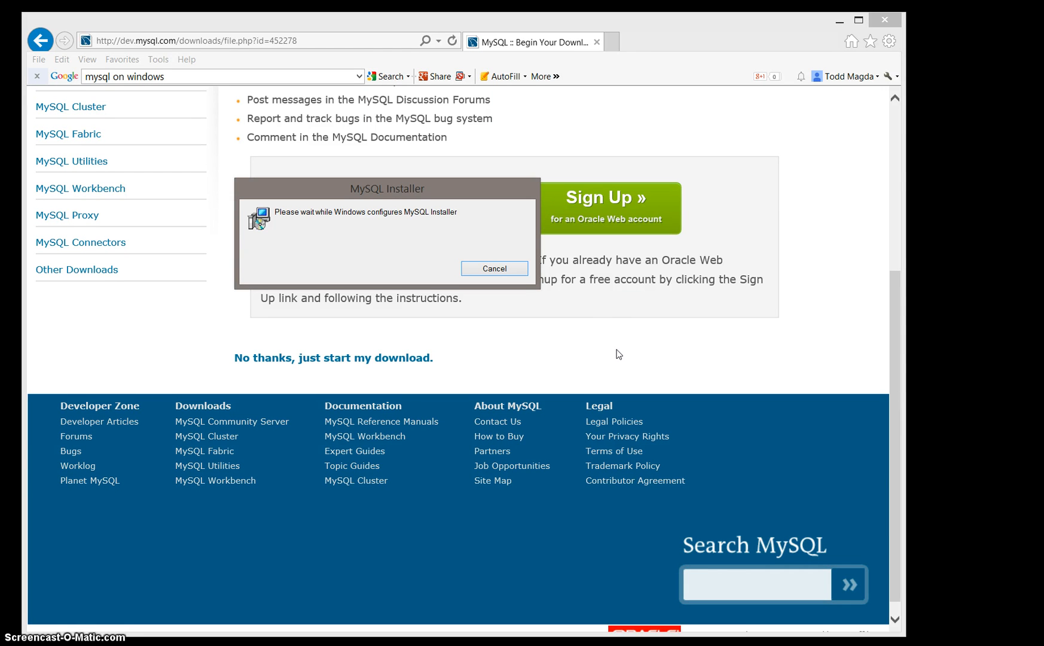
Step: Choose to install MySQL products and accept the license terms
{"action": "left_click", "coordinate": [607, 345]}
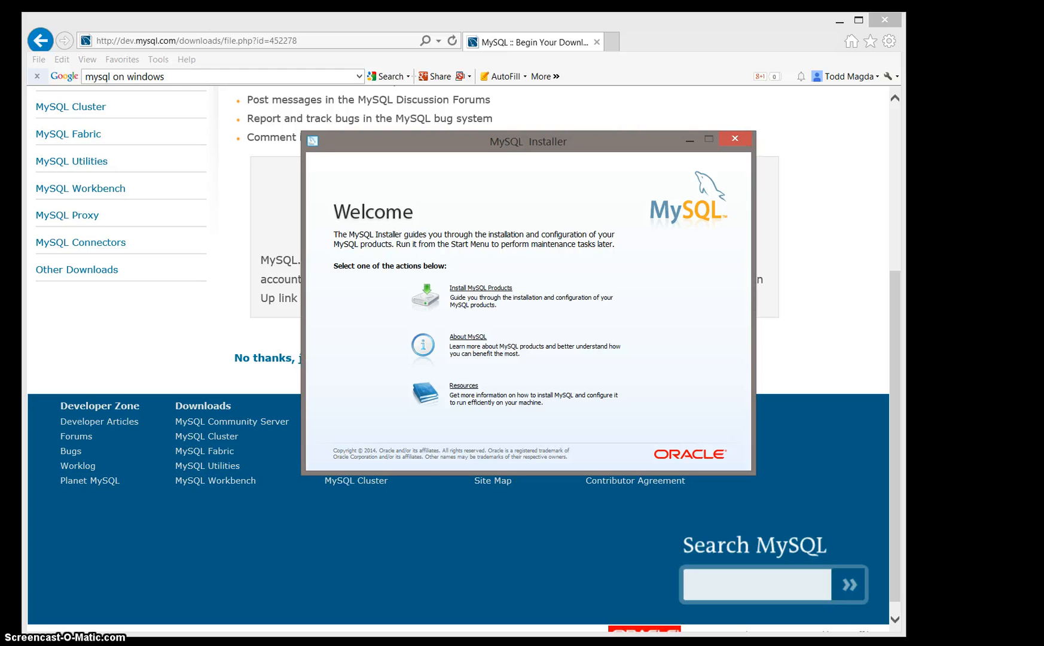
{"action": "left_click", "coordinate": [476, 289]}
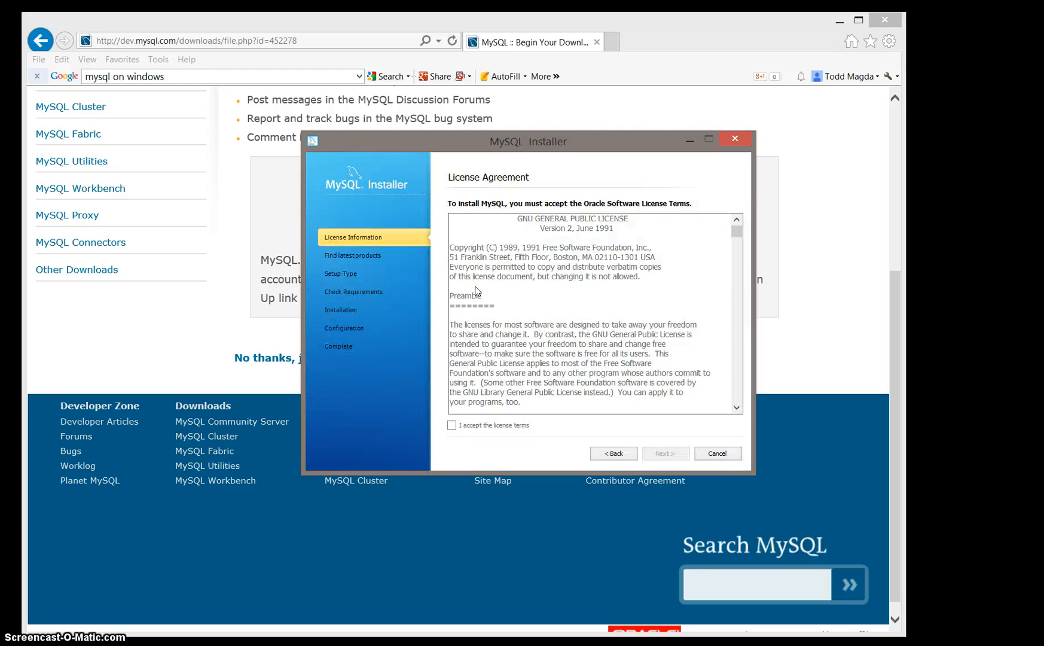
{"action": "left_click", "coordinate": [453, 425]}
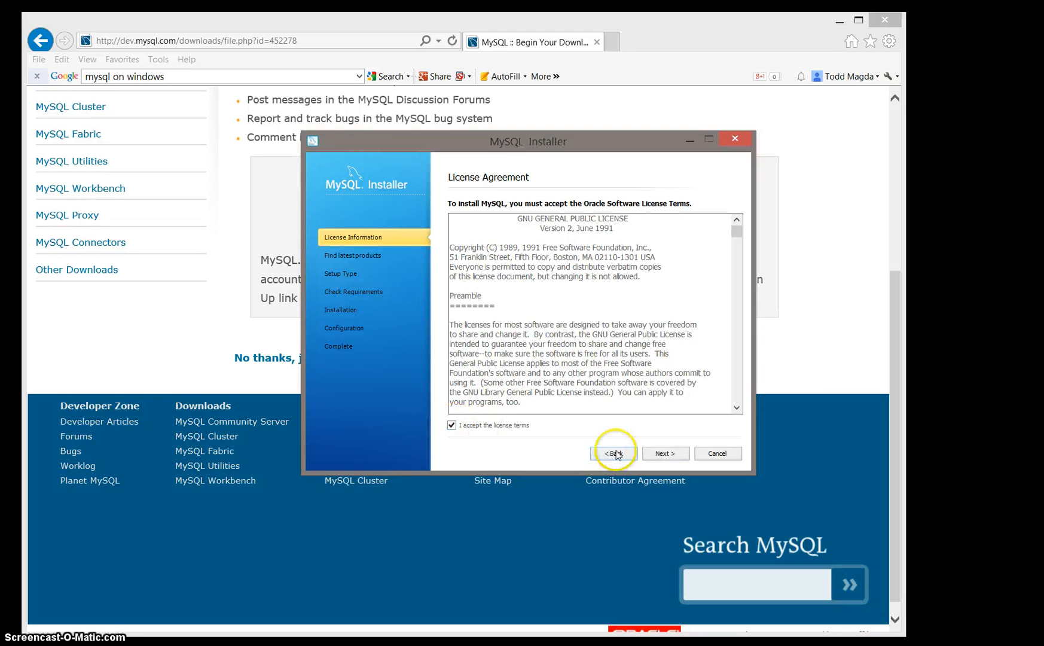
{"action": "left_click", "coordinate": [658, 454]}
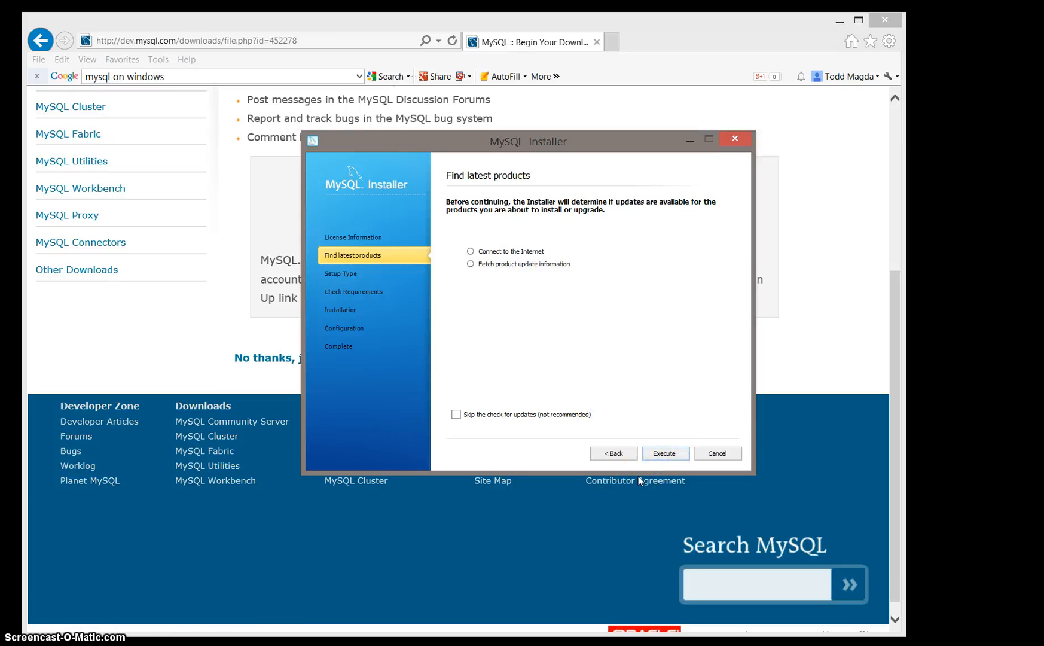
Step: Run the product update check and continue with the Developer Default setup type
{"action": "key", "text": "Return"}
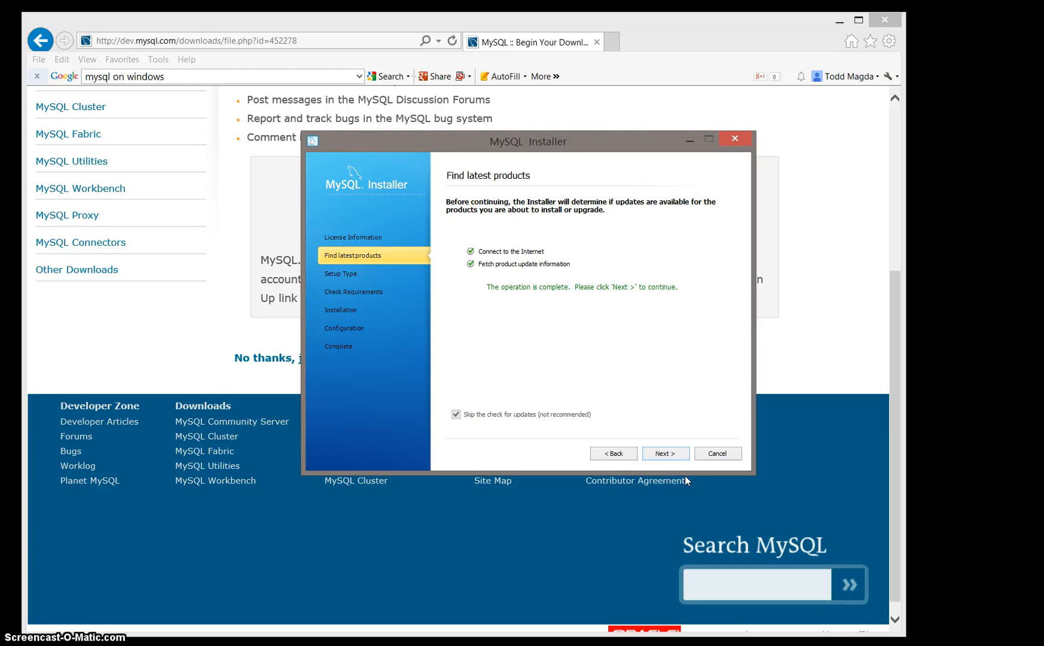
{"action": "left_click", "coordinate": [663, 454]}
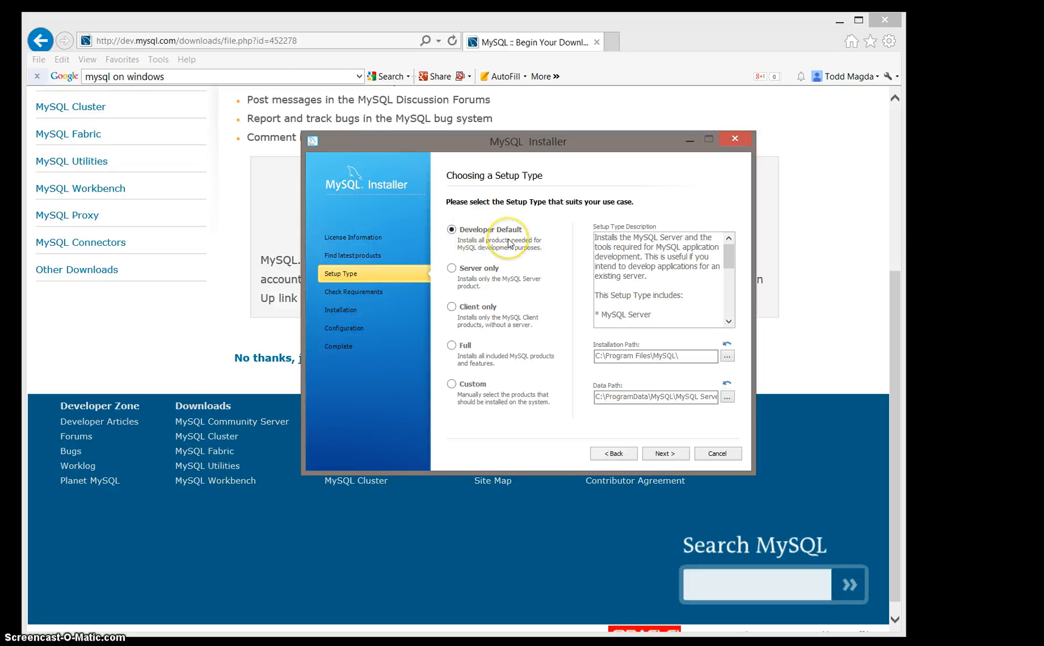
{"action": "left_click", "coordinate": [662, 454]}
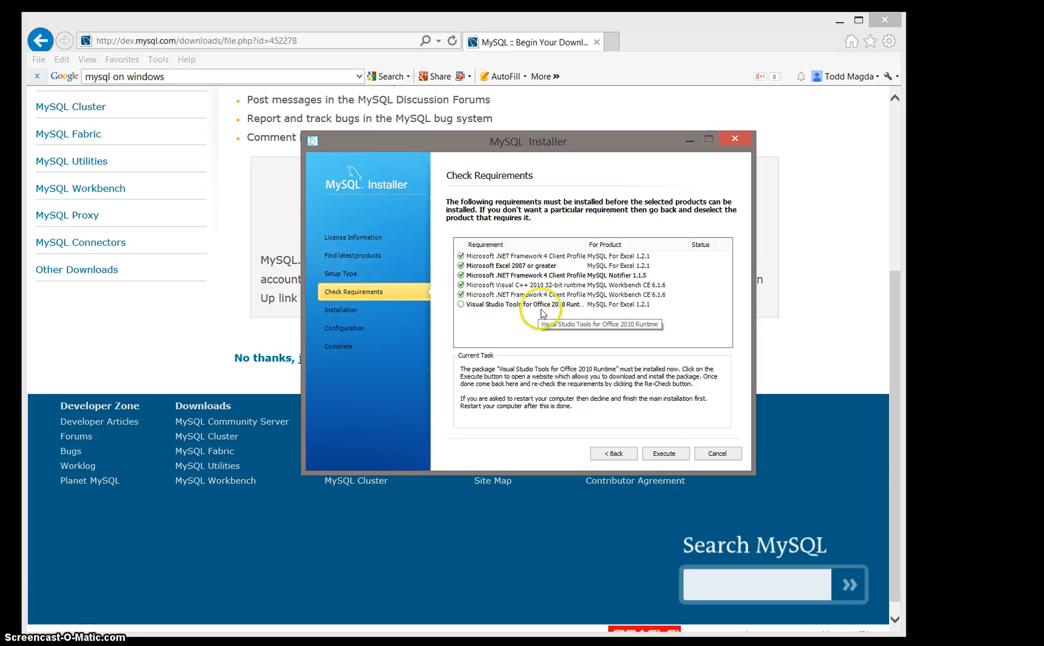
Step: Install the missing Visual Studio 2010 Tools for Office Runtime requirement, accepting its license terms
{"action": "left_click", "coordinate": [672, 454]}
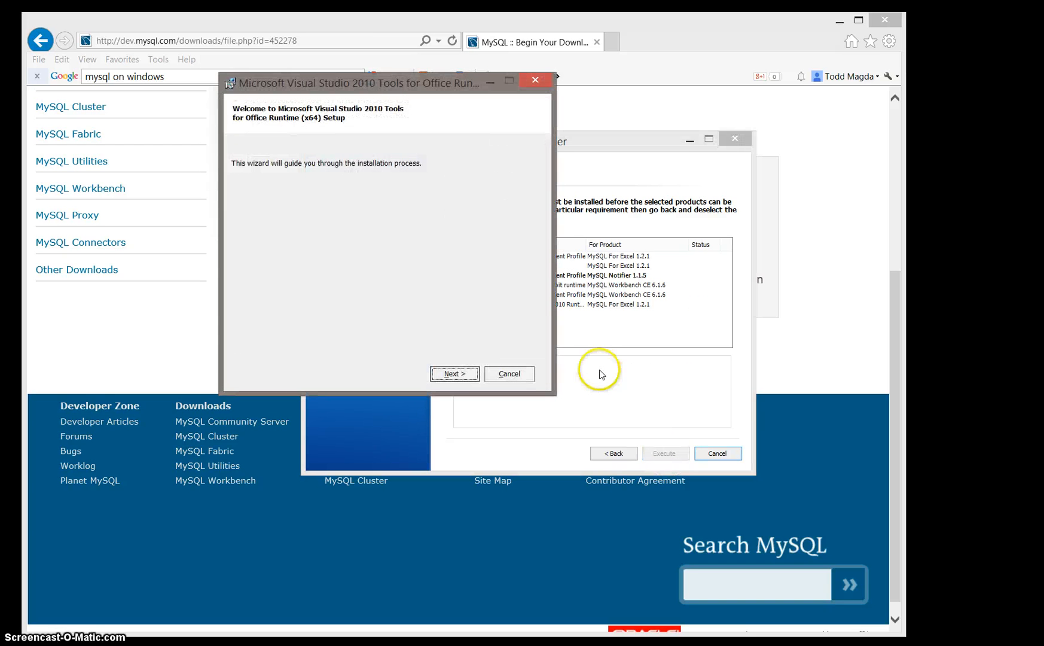
{"action": "left_click", "coordinate": [452, 375]}
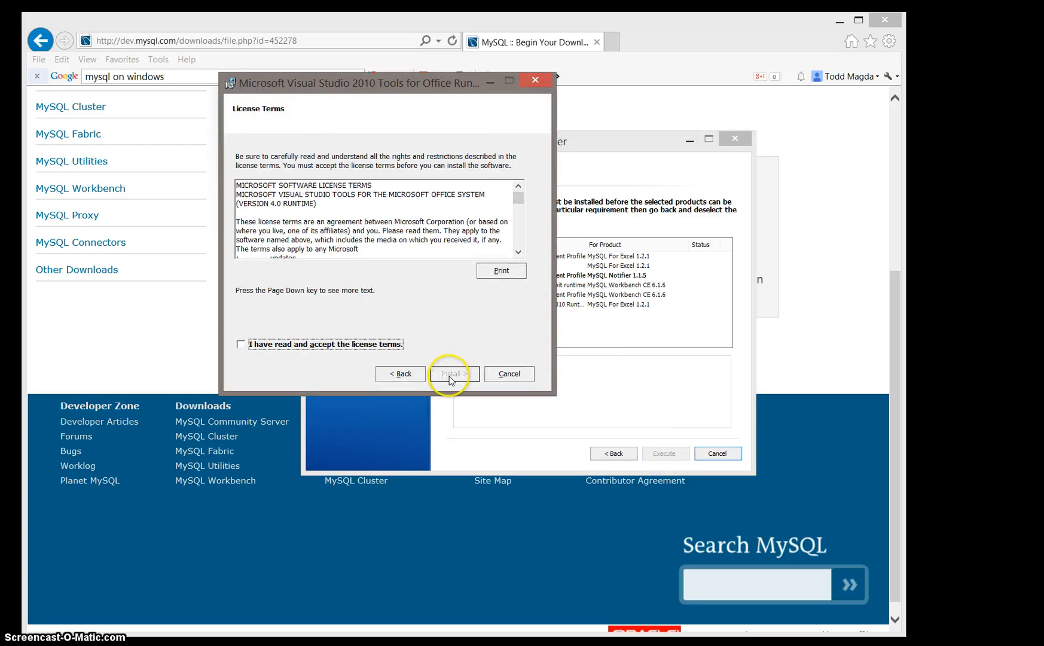
{"action": "left_click", "coordinate": [240, 345]}
{"action": "left_click", "coordinate": [453, 375]}
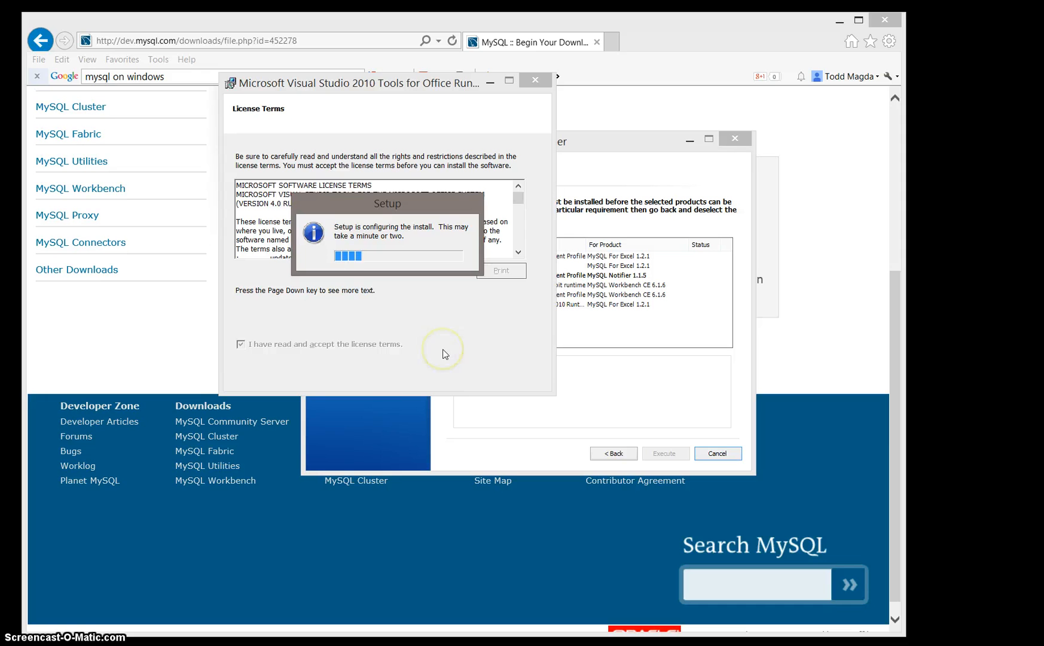
{"action": "left_click", "coordinate": [444, 345]}
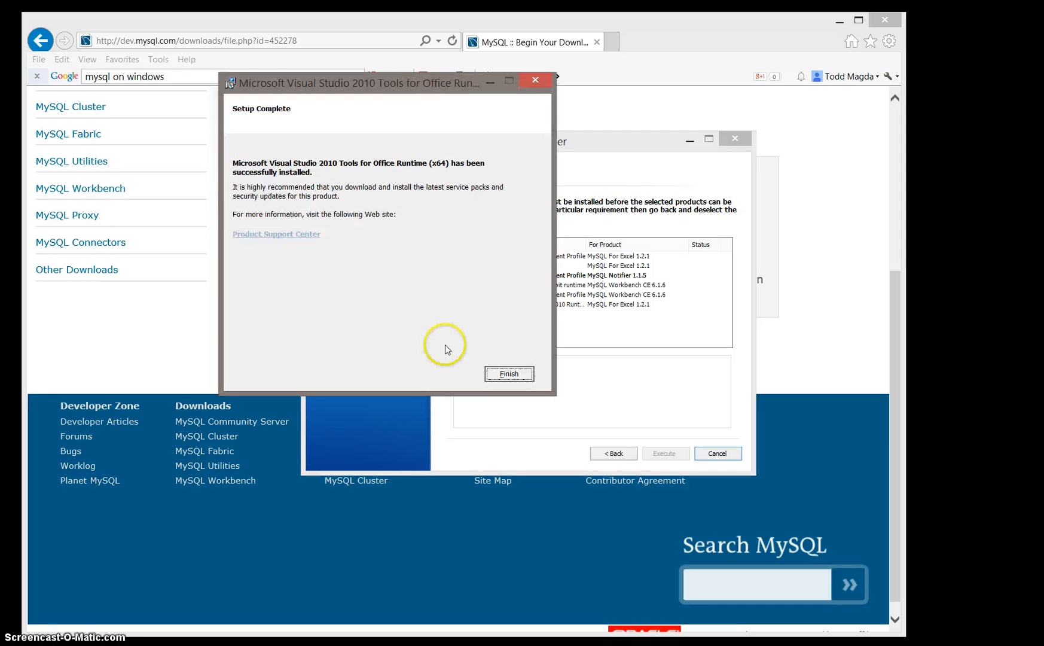
{"action": "left_click", "coordinate": [453, 322]}
{"action": "left_click", "coordinate": [509, 373]}
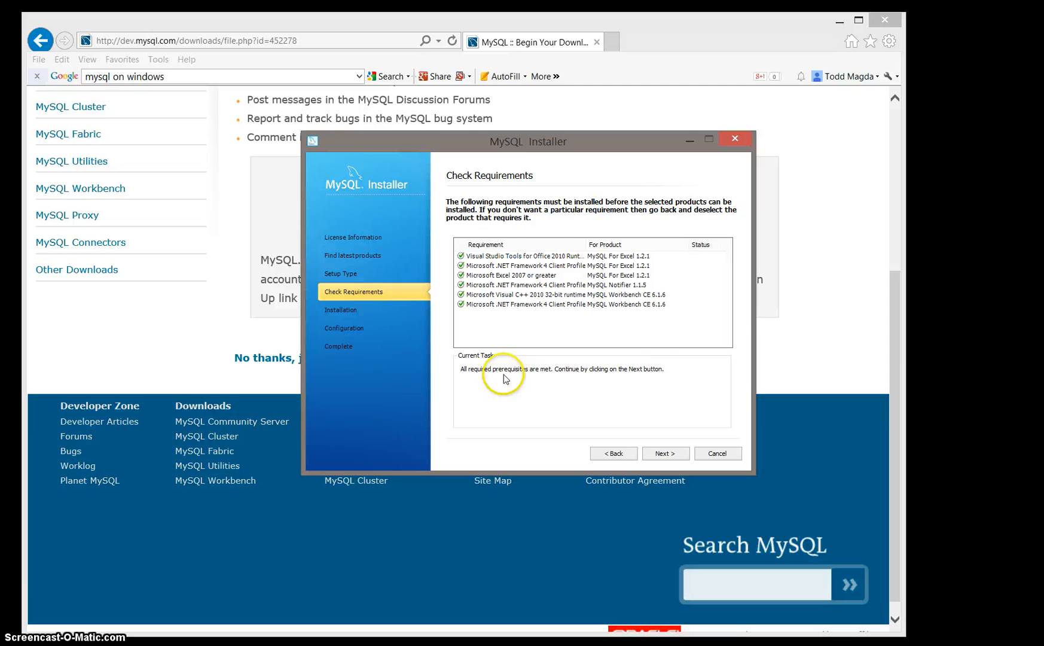
Step: Execute the installation of all listed MySQL products and continue to configuration
{"action": "left_click", "coordinate": [661, 454]}
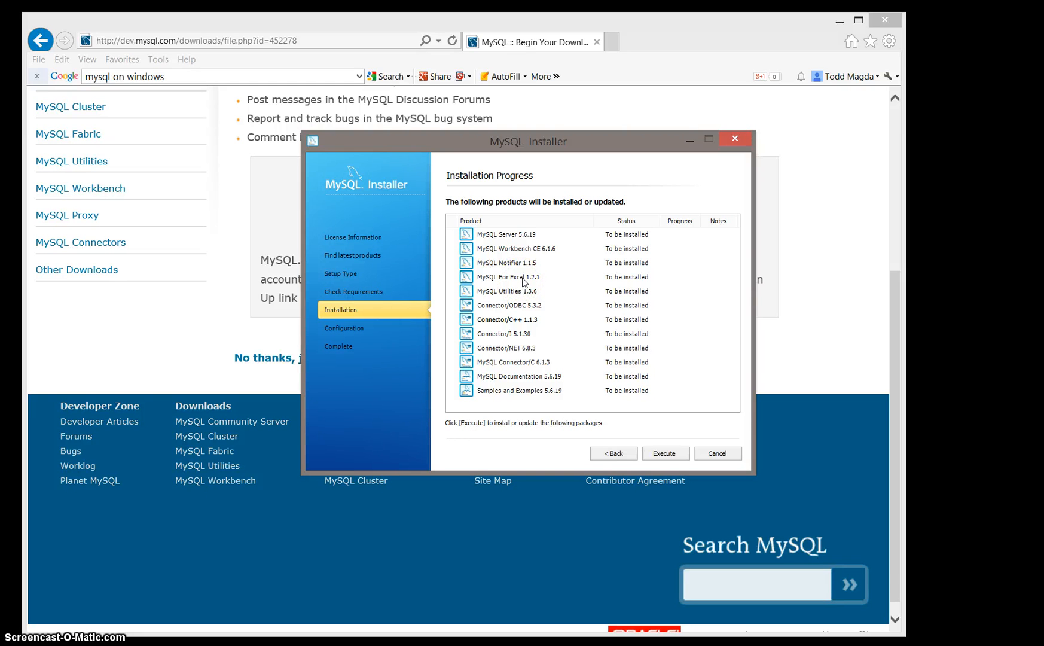
{"action": "left_click", "coordinate": [662, 453]}
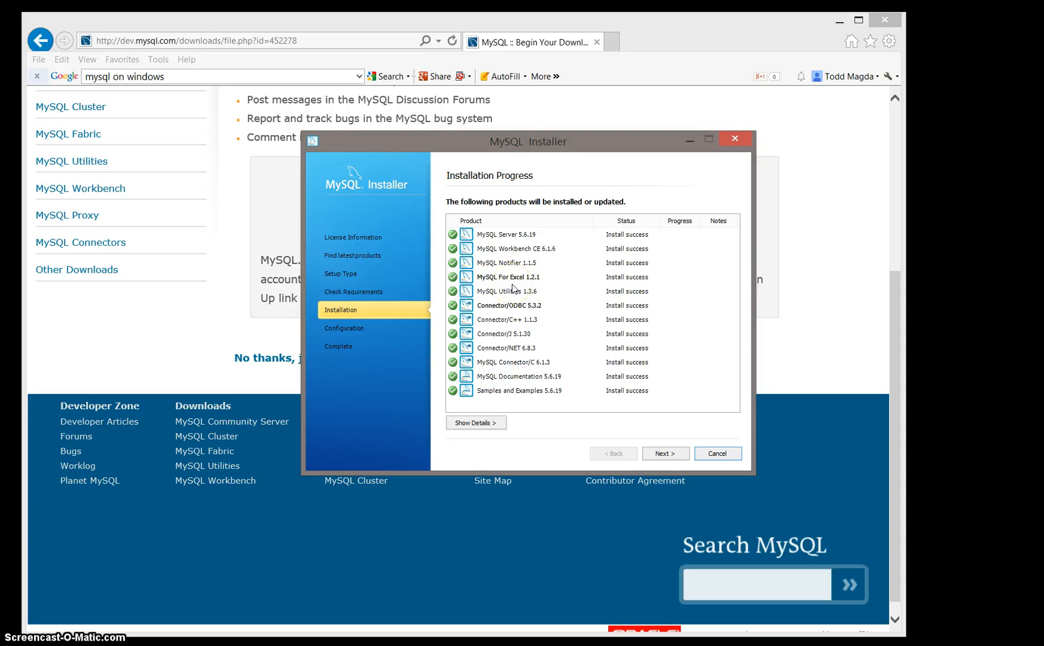
{"action": "left_click", "coordinate": [655, 455]}
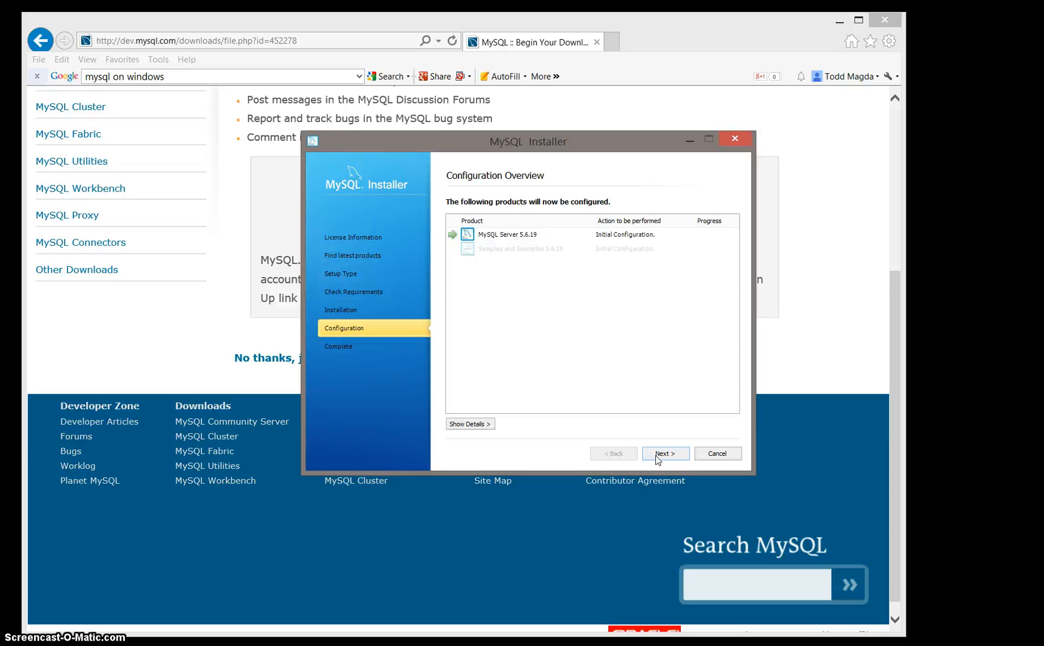
Step: Keep the Development Machine server configuration with TCP/IP networking on port 3306
{"action": "left_click", "coordinate": [655, 455]}
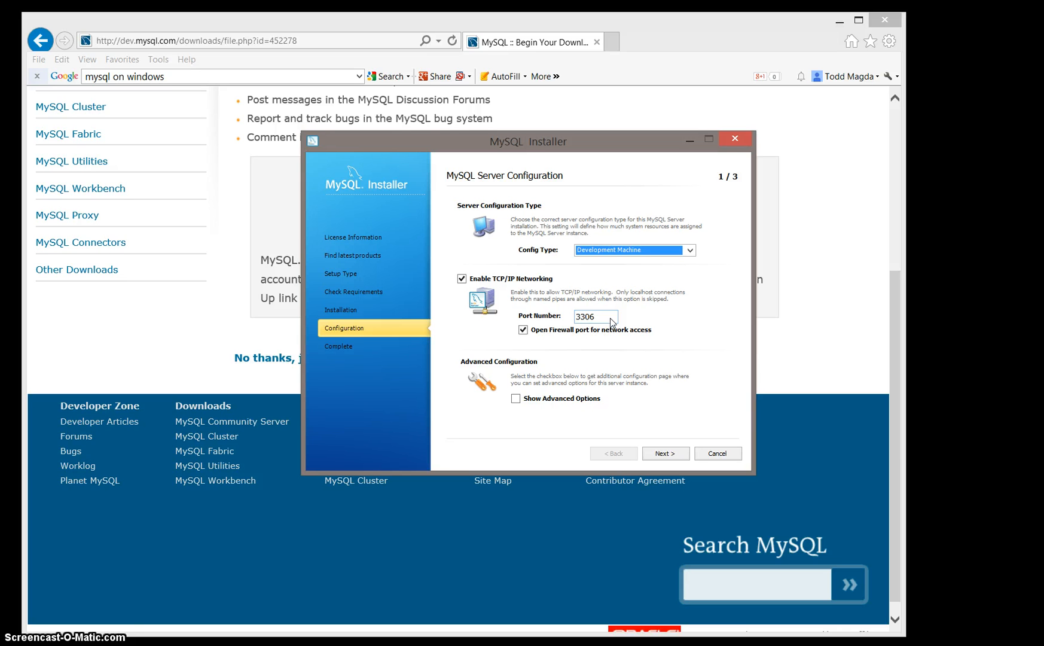
{"action": "left_click", "coordinate": [664, 456]}
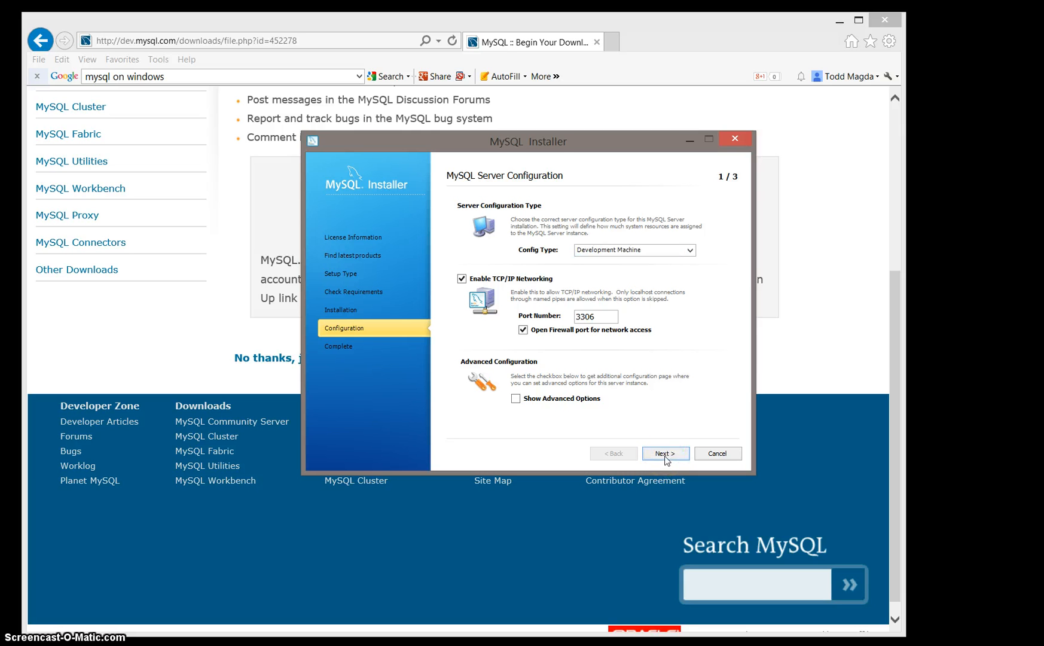
Step: Enter and repeat the MySQL root account password
{"action": "left_click", "coordinate": [619, 245]}
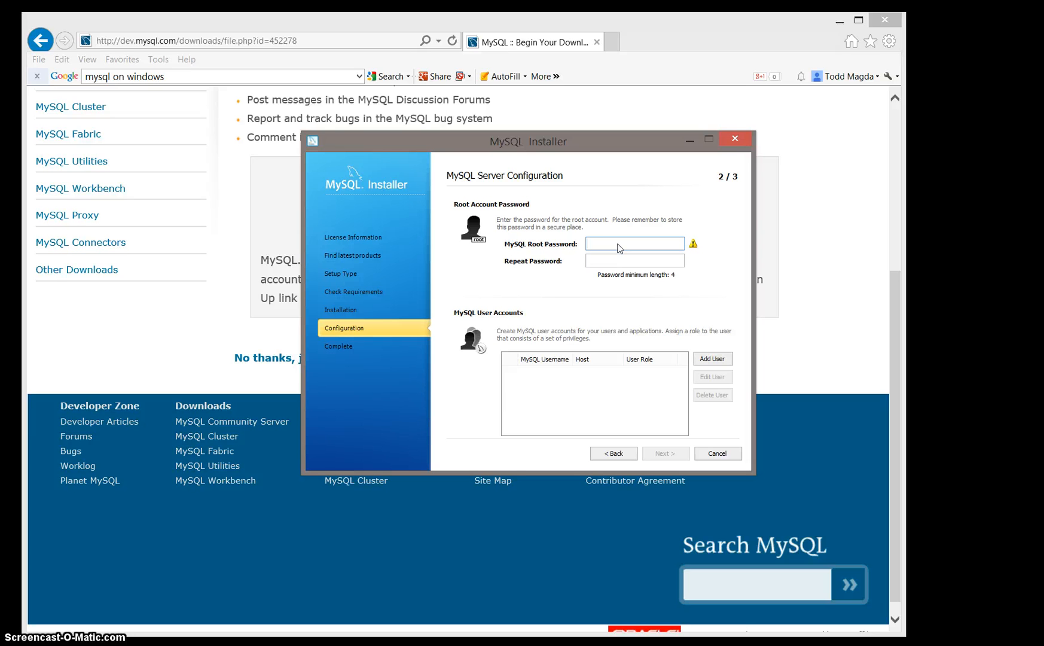
{"action": "type", "text": "●●●●"}
{"action": "key", "text": "Tab"}
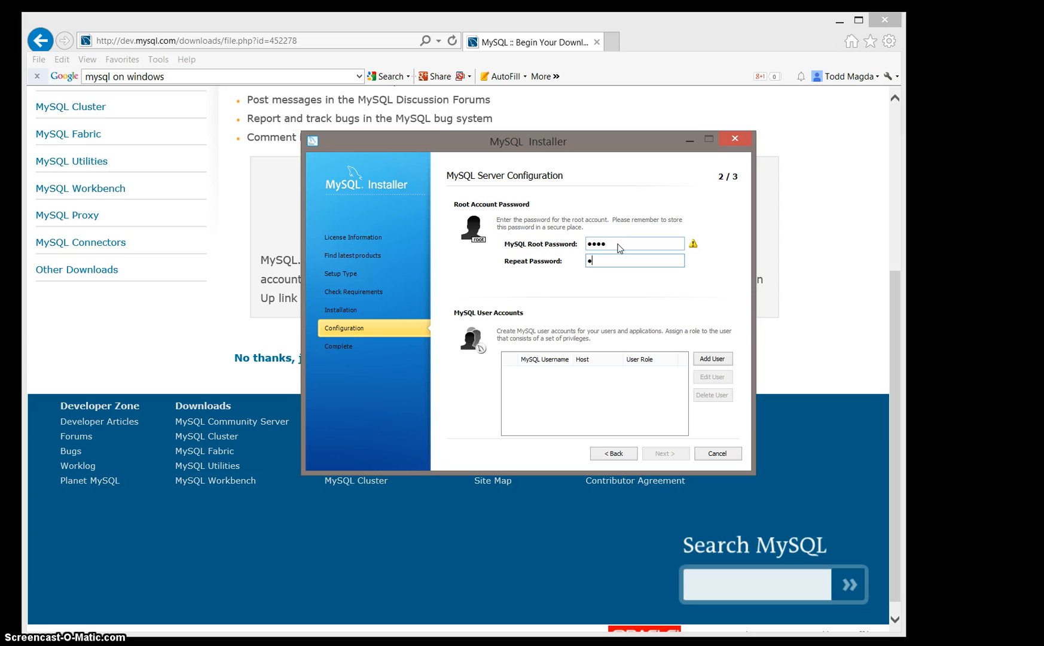
{"action": "type", "text": "●●●●"}
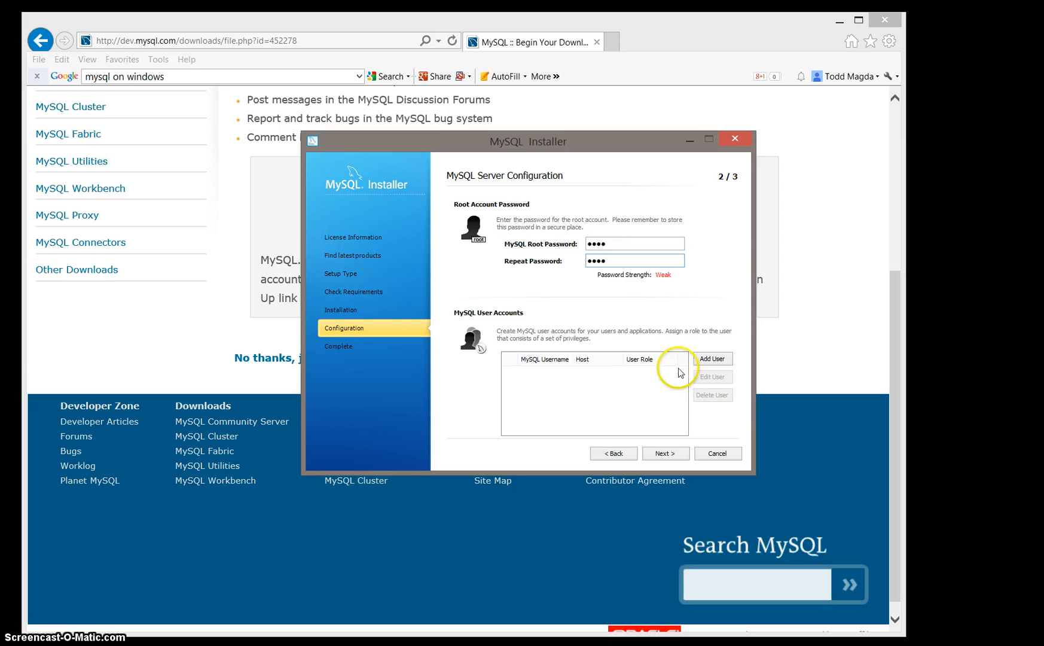
Step: Add a MySQL user account named rails with All Hosts, DB Admin role, entering and confirming its password
{"action": "left_click", "coordinate": [709, 359]}
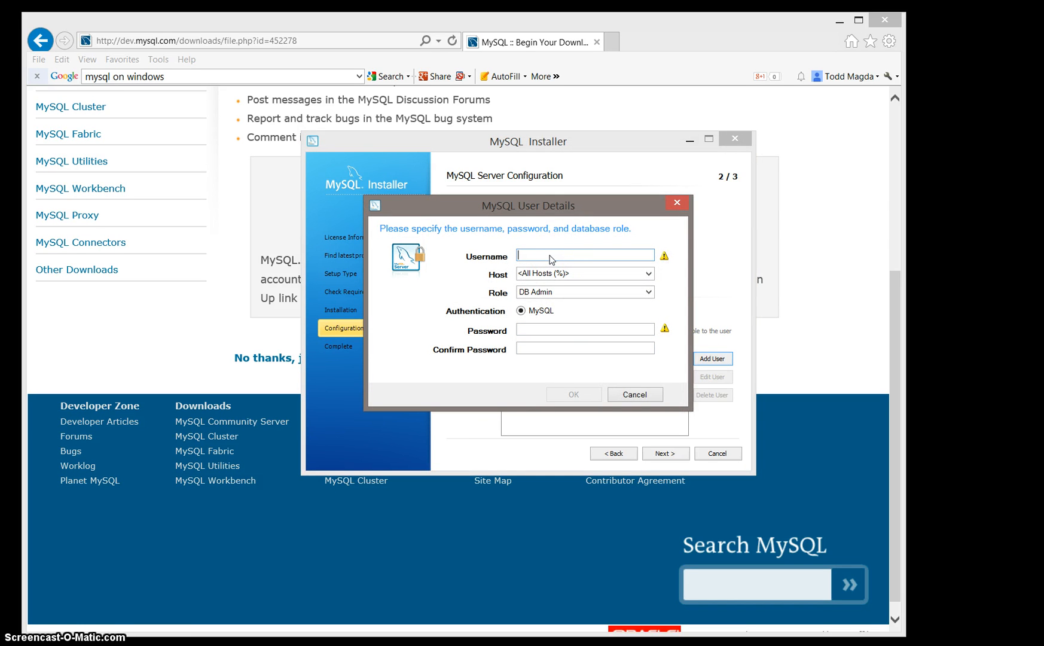
{"action": "type", "text": "rails"}
{"action": "left_click", "coordinate": [533, 331]}
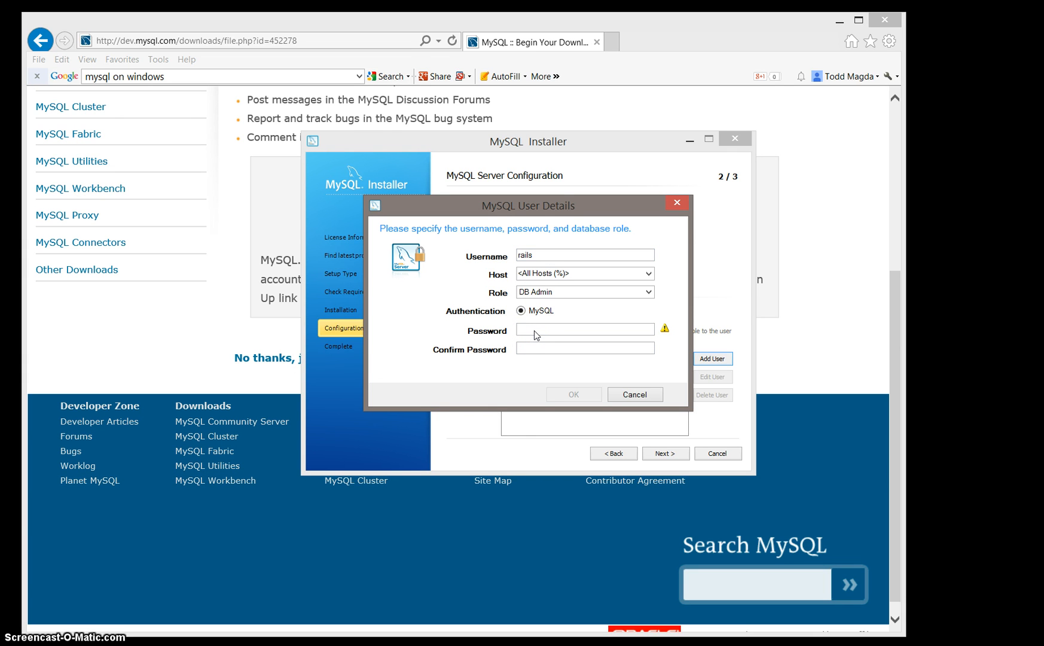
{"action": "type", "text": "•••••"}
{"action": "key", "text": "Tab"}
{"action": "type", "text": "•••••"}
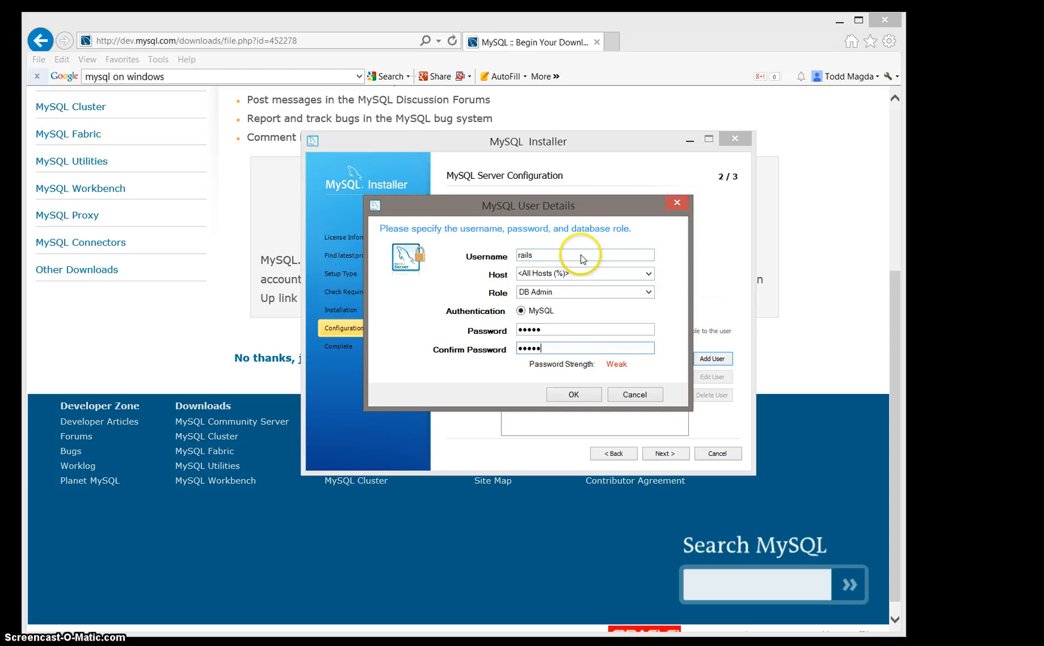
{"action": "left_click", "coordinate": [581, 345]}
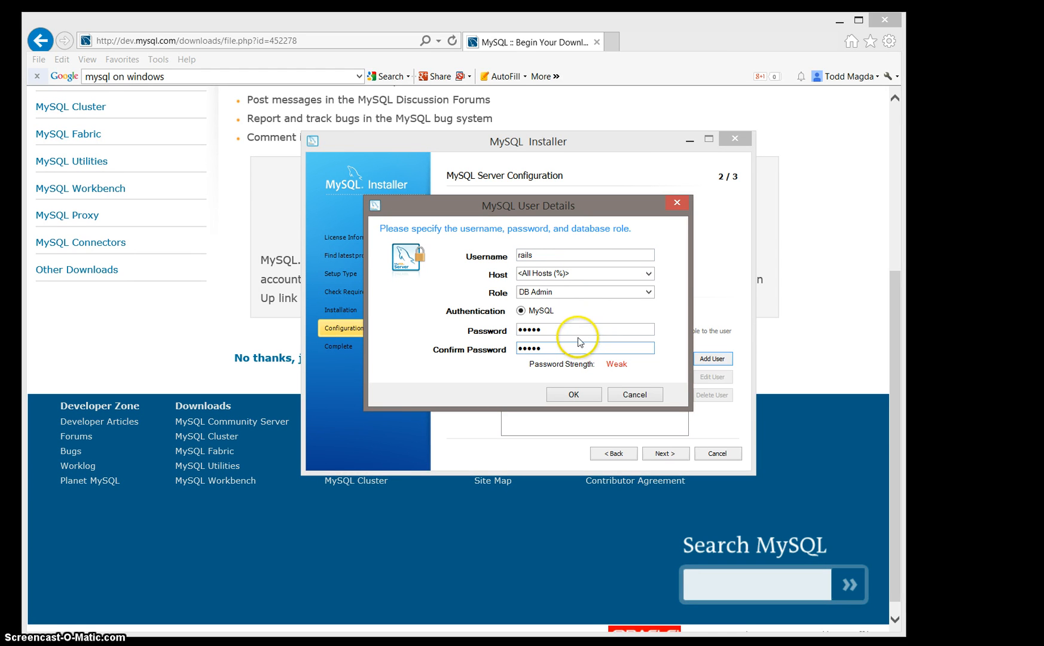
{"action": "left_click", "coordinate": [574, 394]}
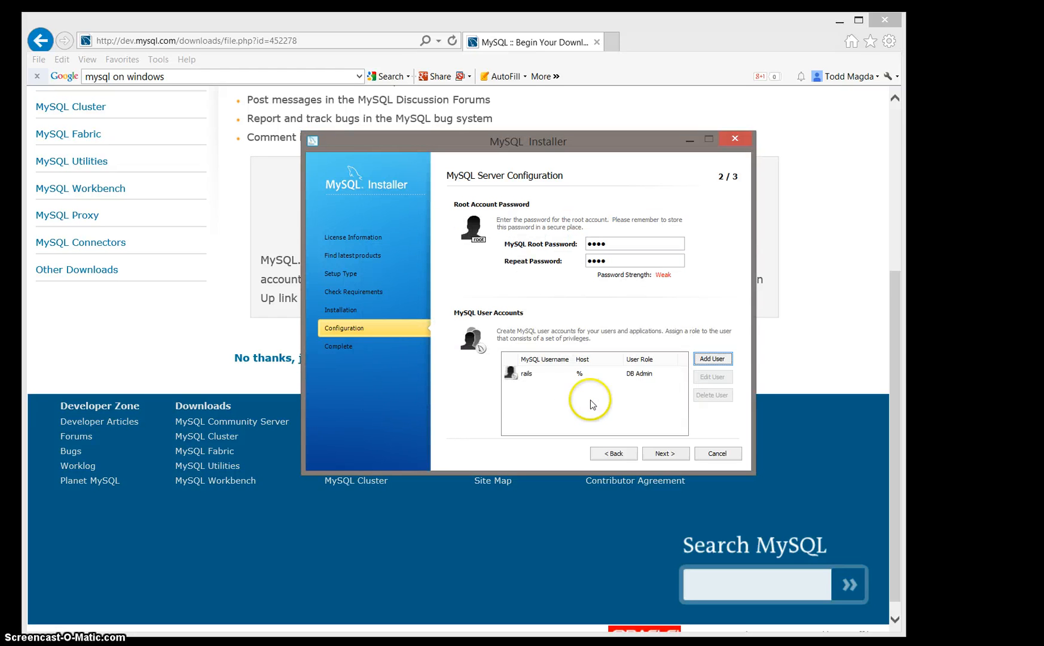
Step: Keep the MySQL56 Windows service starting at startup under the standard system account and continue
{"action": "left_click", "coordinate": [664, 454]}
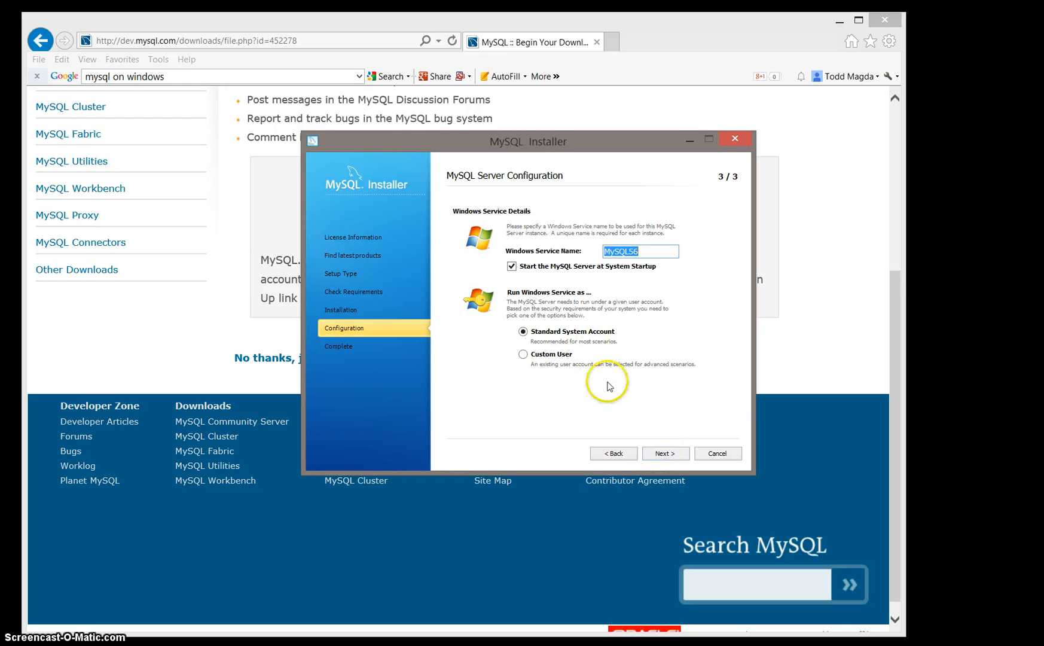
{"action": "left_click", "coordinate": [664, 456]}
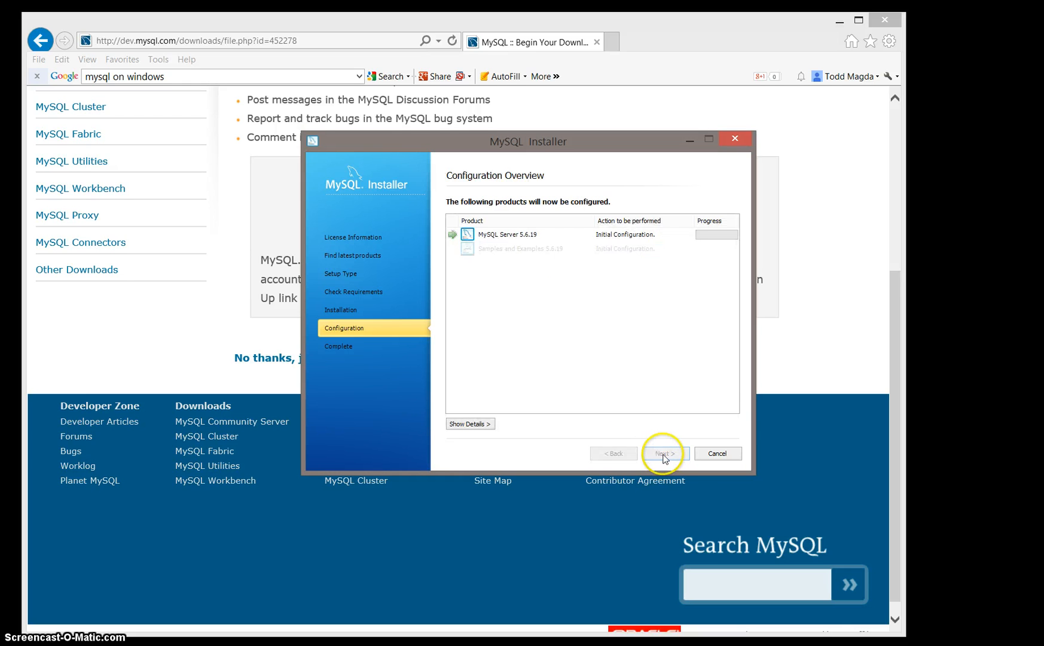
Step: Execute the configuration of the listed products and finish the installer with MySQL Workbench starting after setup
{"action": "left_click", "coordinate": [615, 392]}
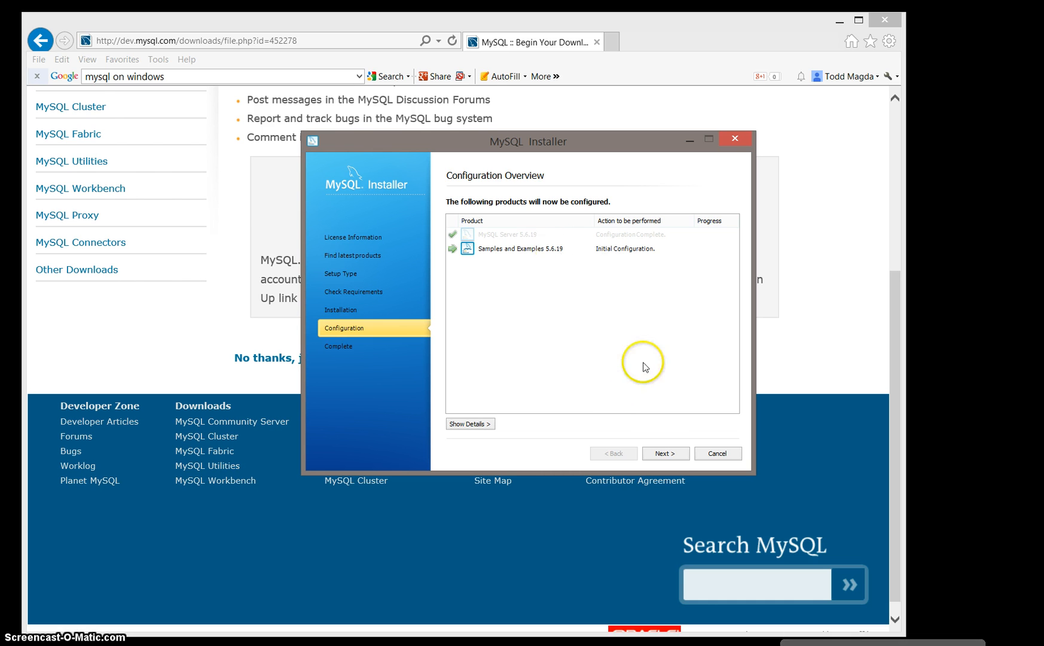
{"action": "left_click", "coordinate": [661, 451]}
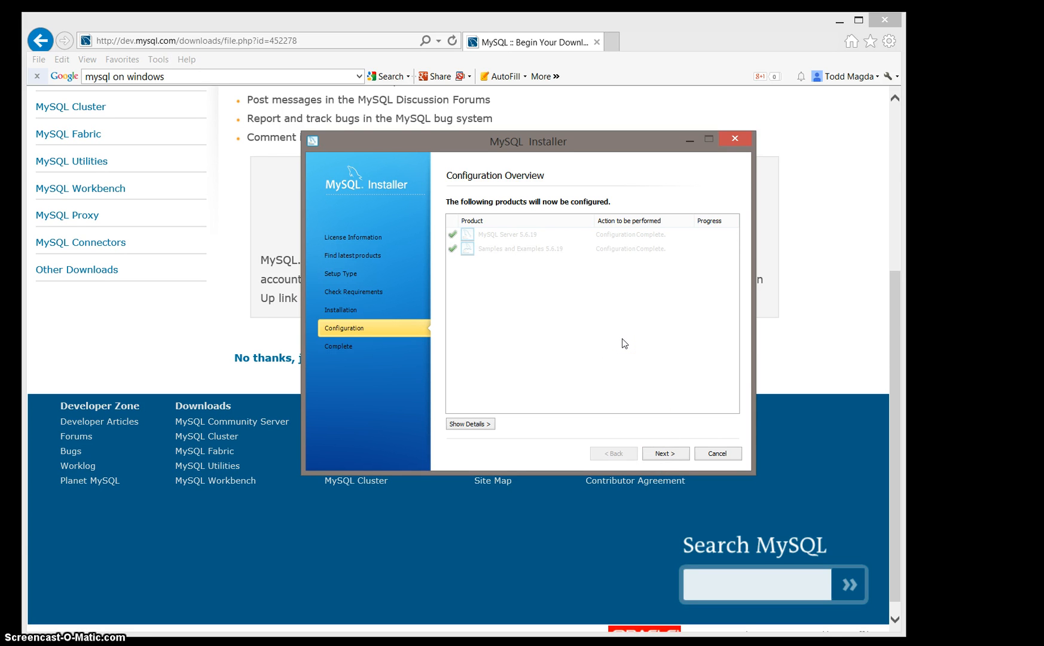
{"action": "left_click", "coordinate": [661, 454]}
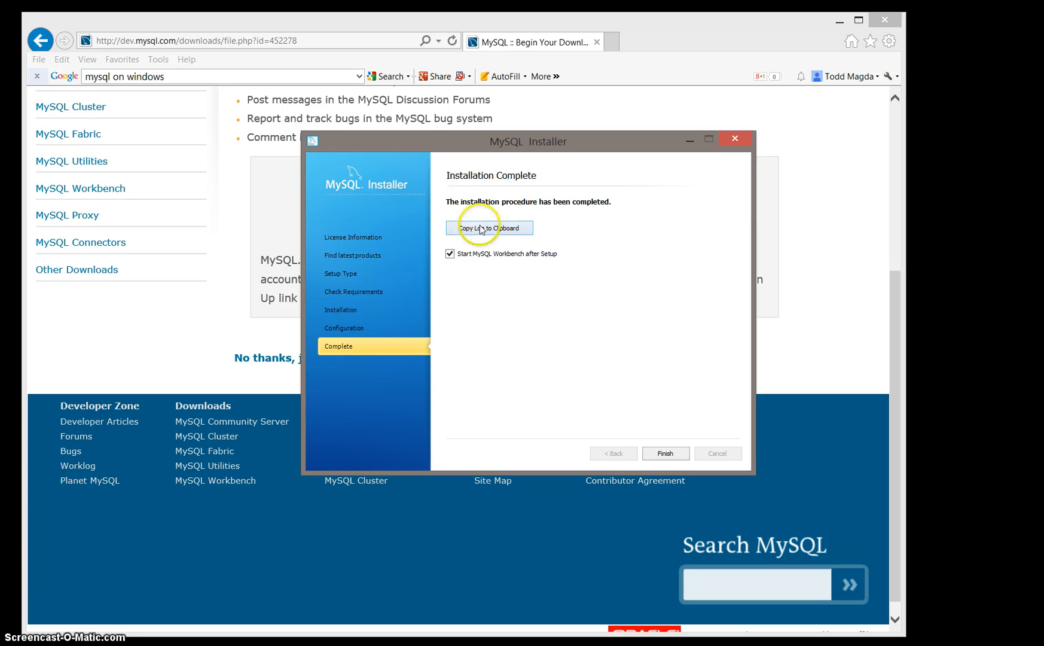
{"action": "left_click", "coordinate": [660, 454]}
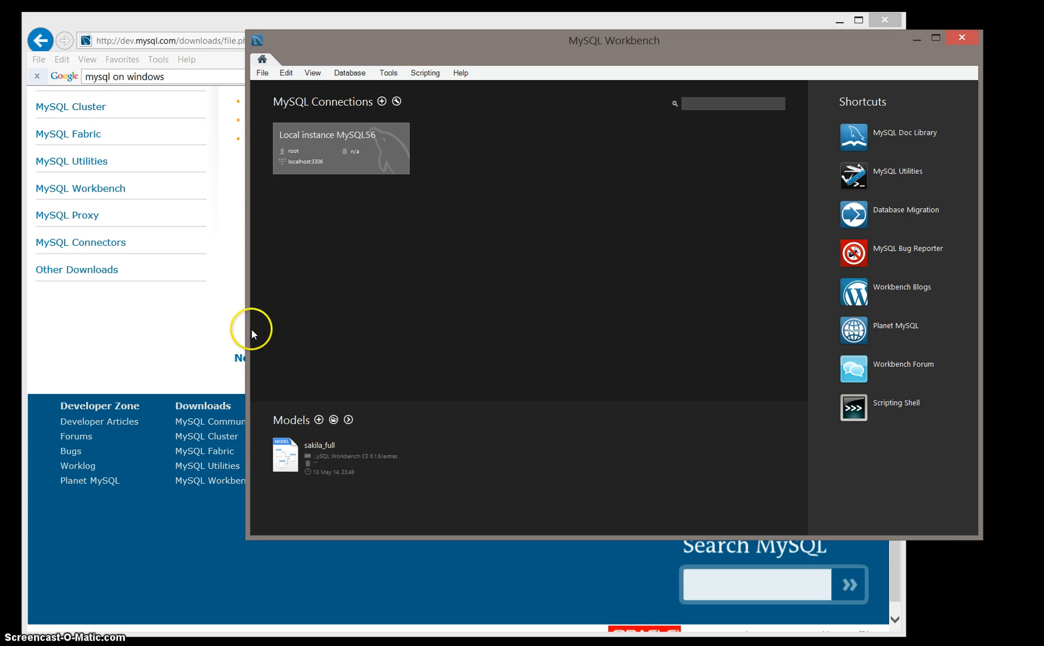
Step: Open the Local instance MySQL56 connection in Workbench, saving the root password in the vault
{"action": "left_click_drag", "start_coordinate": [248, 326], "coordinate": [101, 332]}
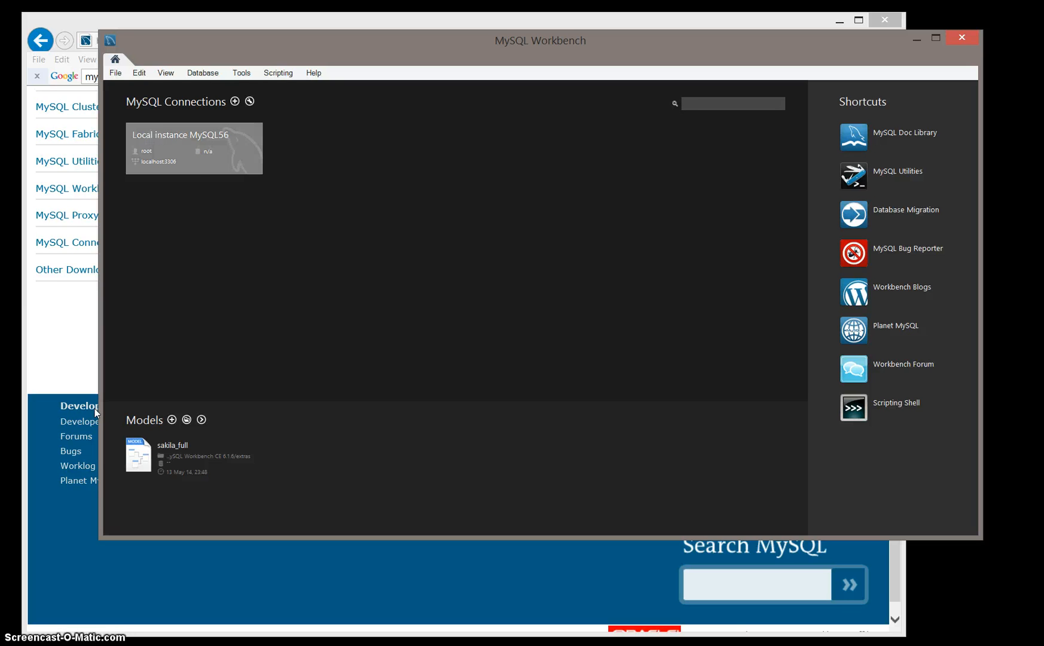
{"action": "left_click", "coordinate": [176, 160]}
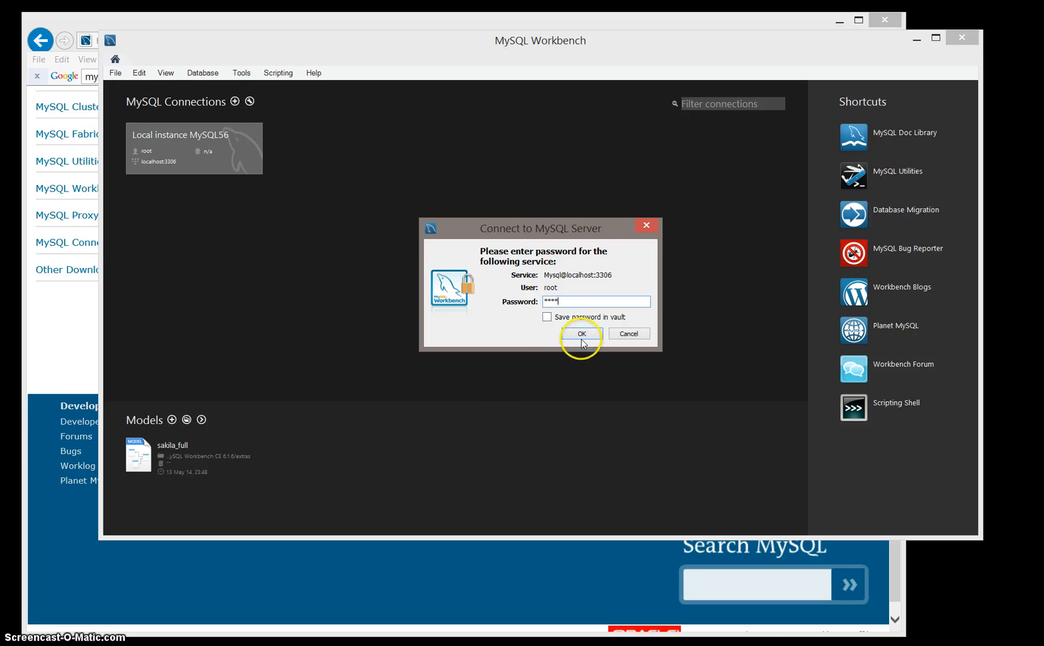
{"action": "left_click", "coordinate": [547, 317]}
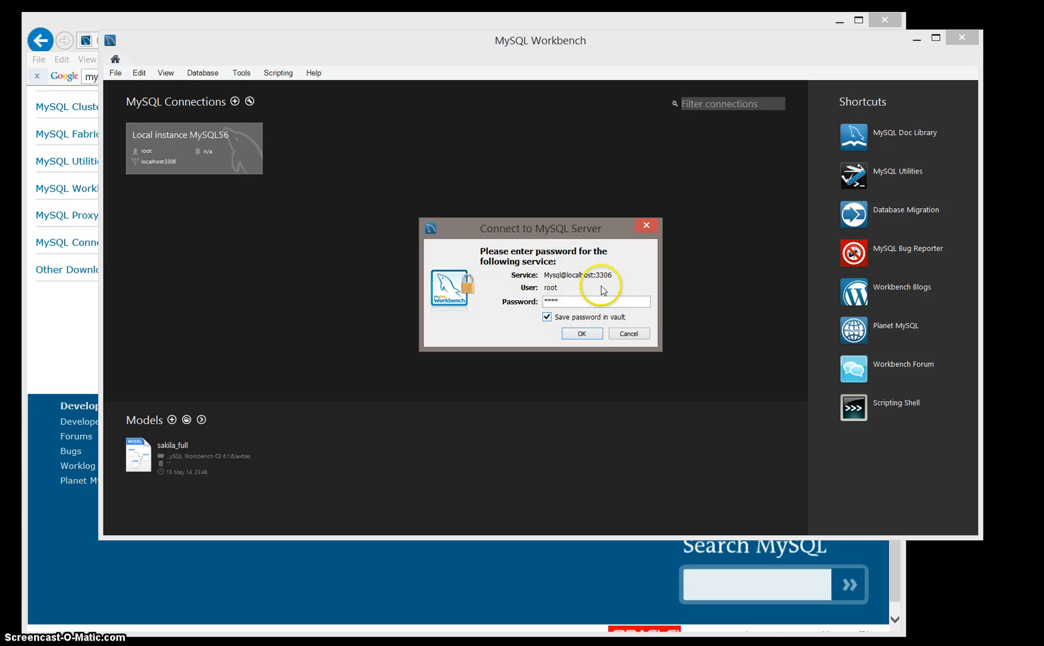
{"action": "left_click", "coordinate": [580, 336]}
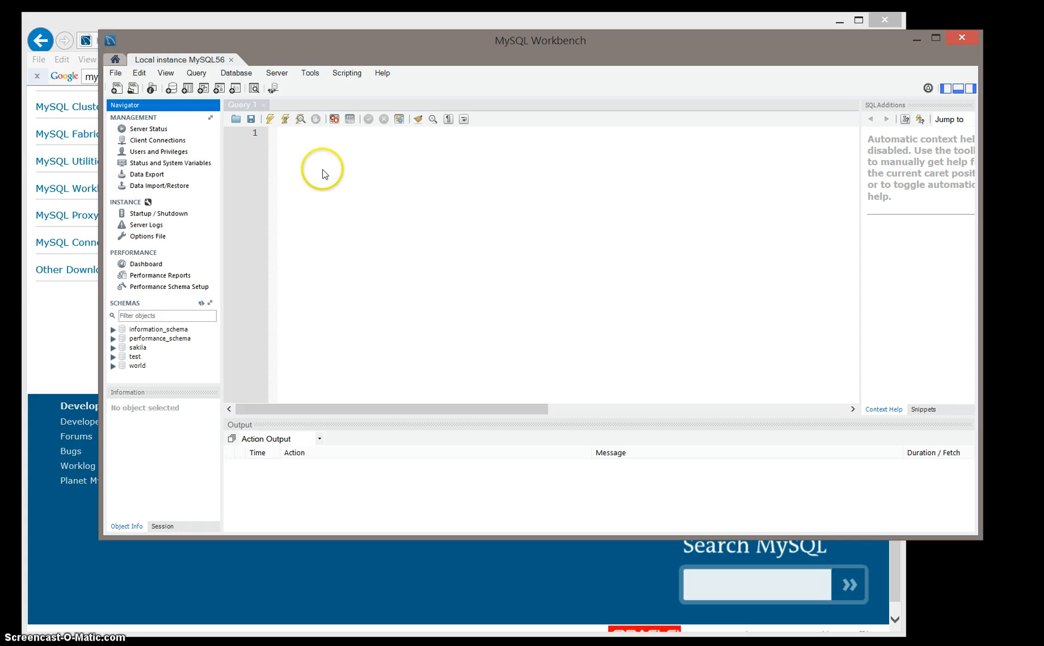
Step: Create a new schema and set its name to itp_development
{"action": "left_click", "coordinate": [302, 149]}
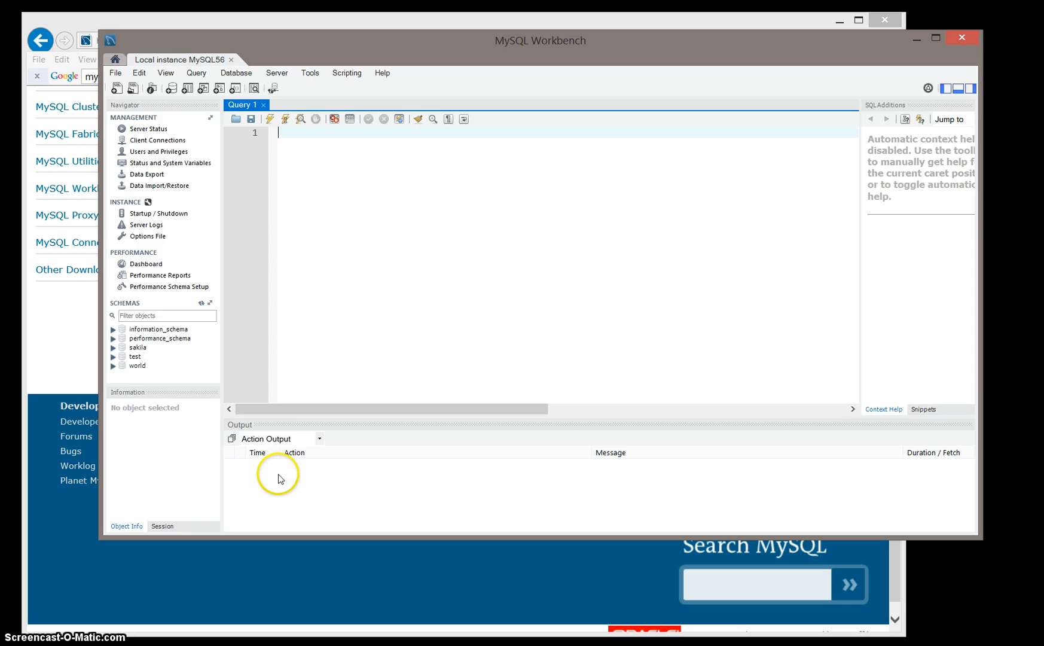
{"action": "left_click", "coordinate": [172, 90]}
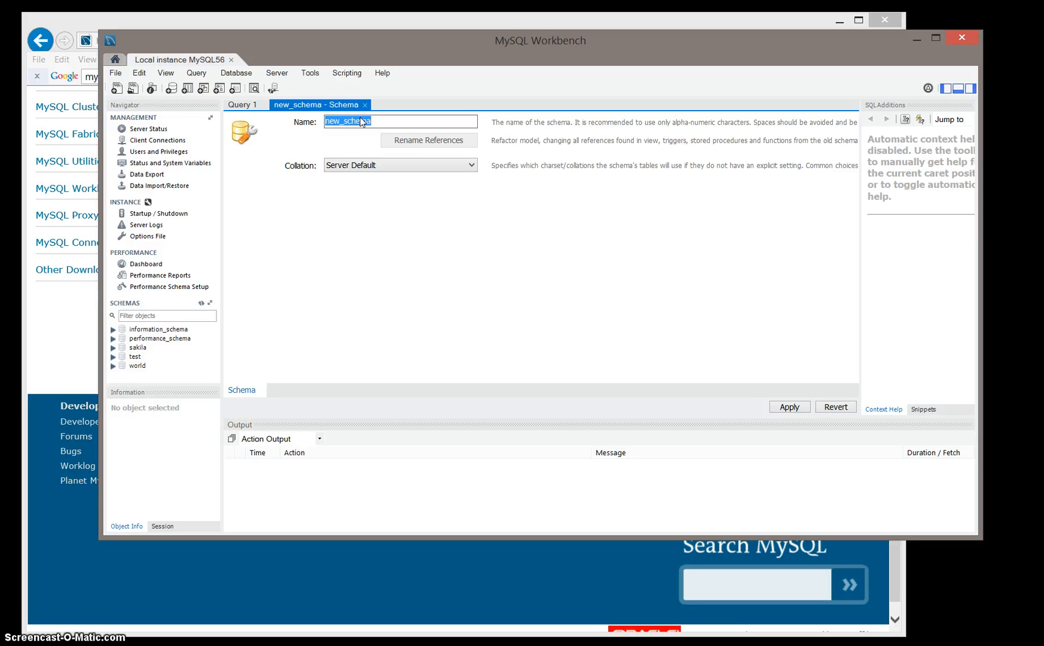
{"action": "type", "text": "int"}
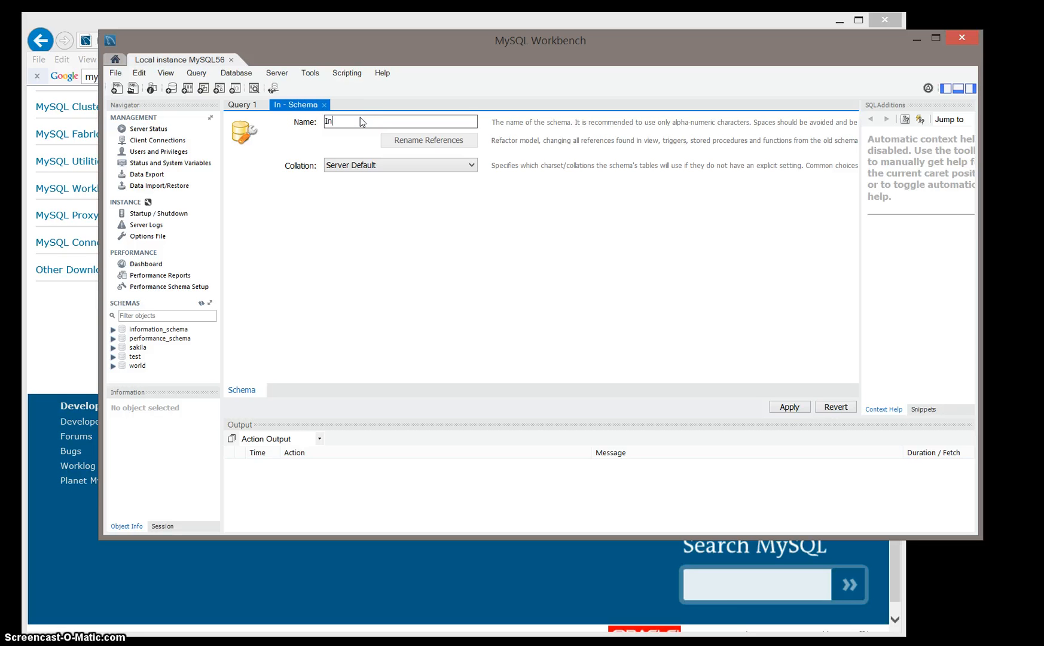
{"action": "type", "text": "ake_proc"}
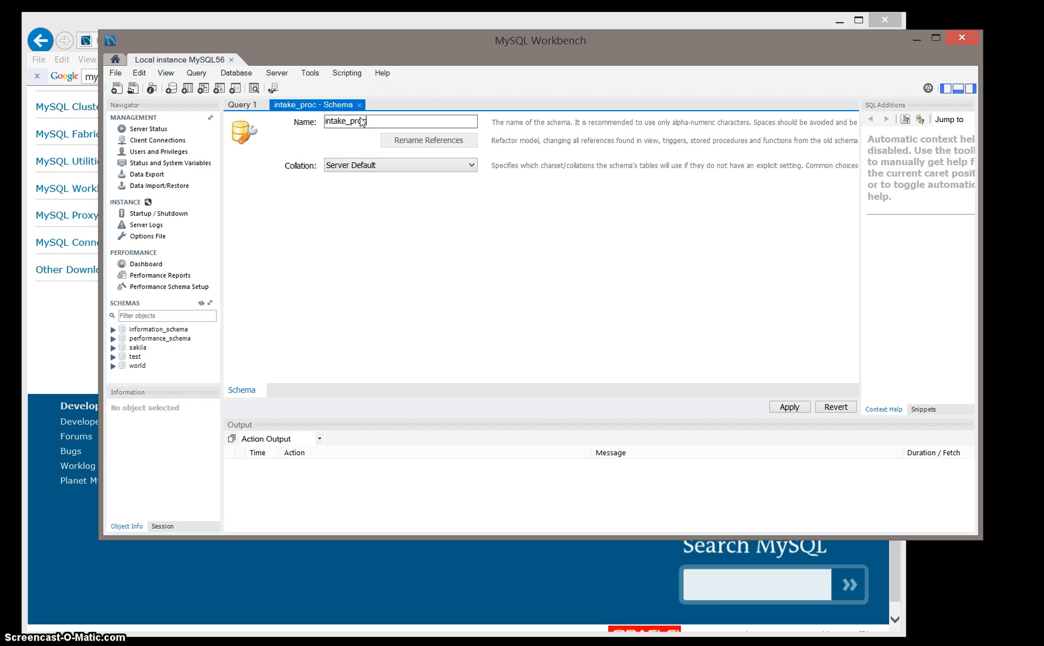
{"action": "type", "text": "e"}
{"action": "left_click", "coordinate": [348, 229]}
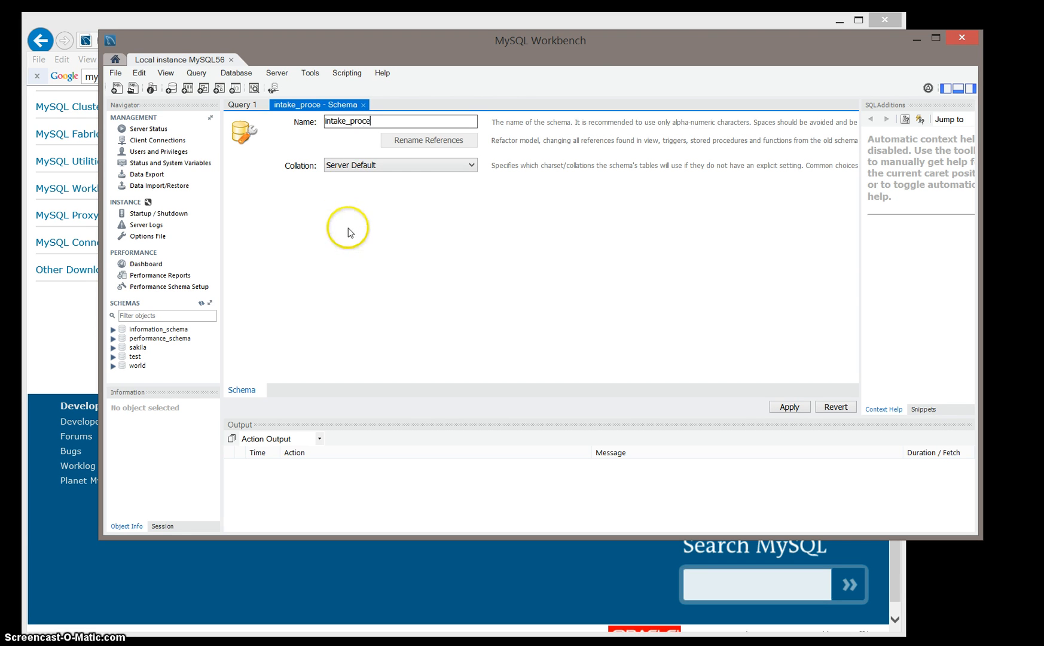
{"action": "type", "text": "ss"}
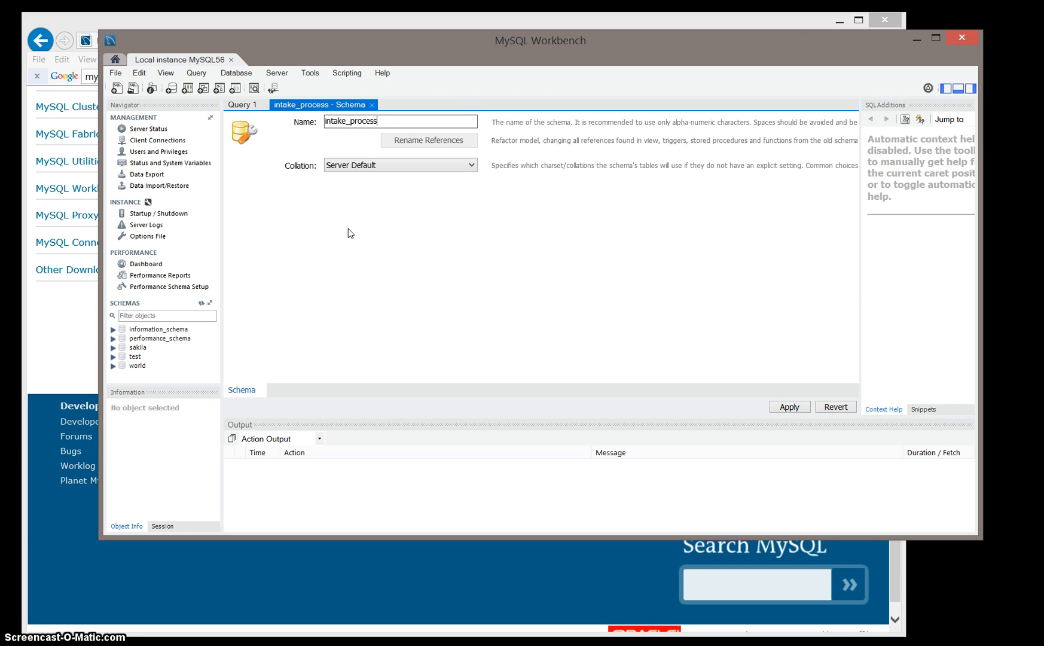
{"action": "type", "text": "_development"}
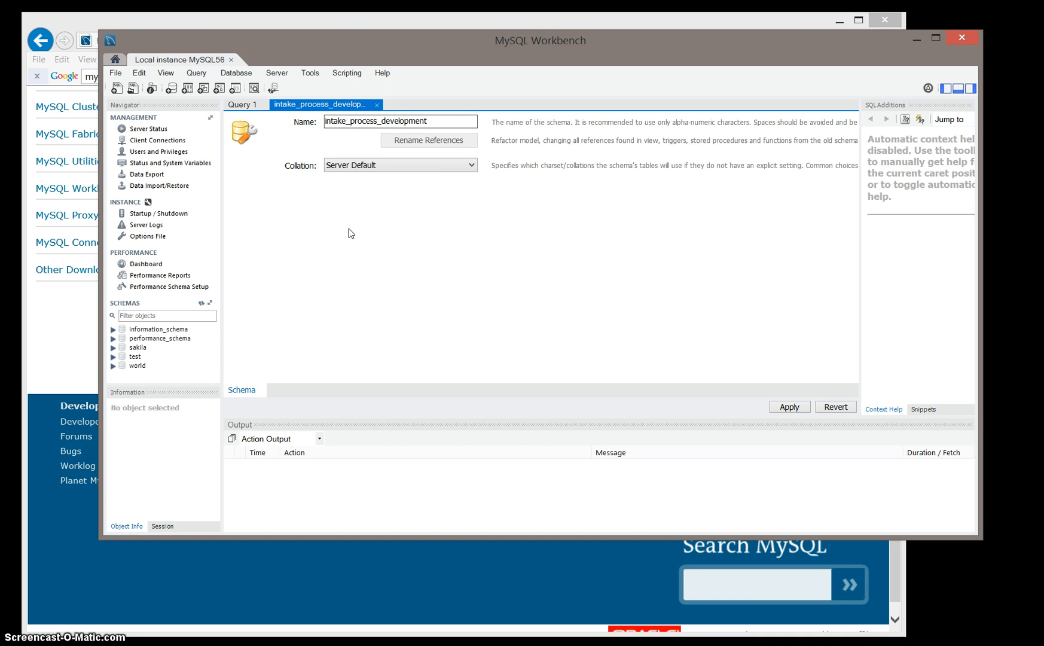
{"action": "left_click", "coordinate": [350, 226]}
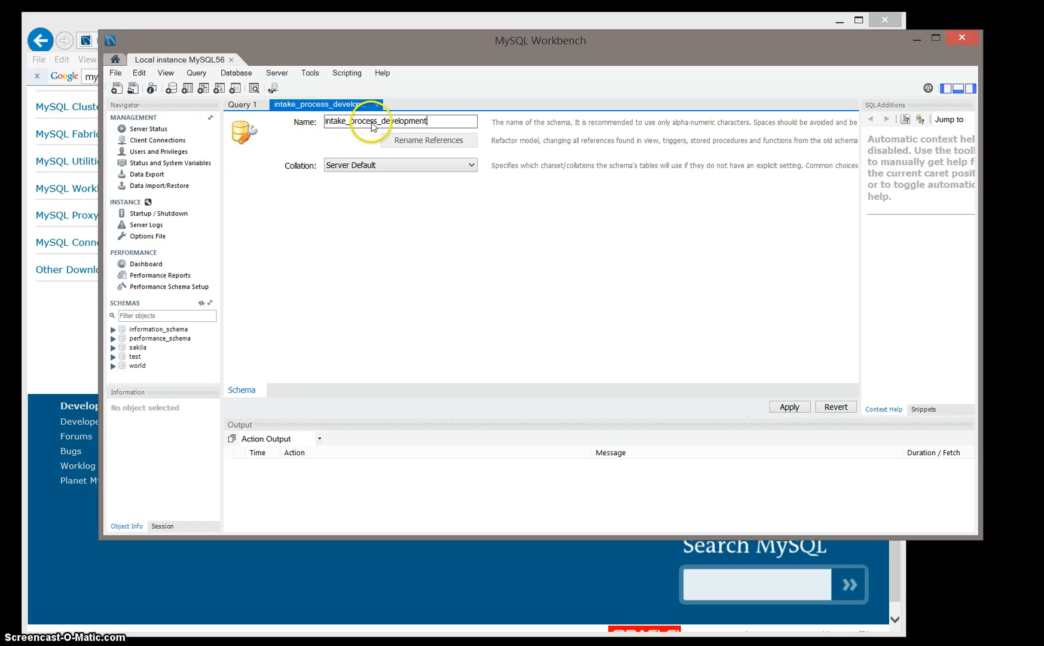
{"action": "left_click_drag", "start_coordinate": [377, 123], "coordinate": [317, 123]}
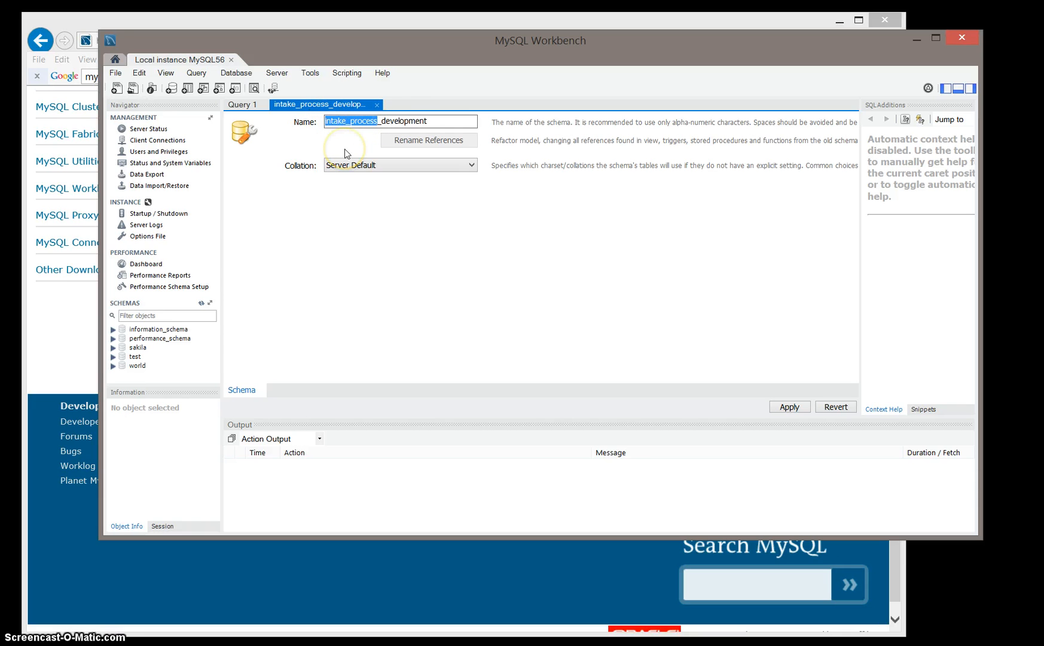
{"action": "key", "text": "BackSpace"}
{"action": "type", "text": "itp"}
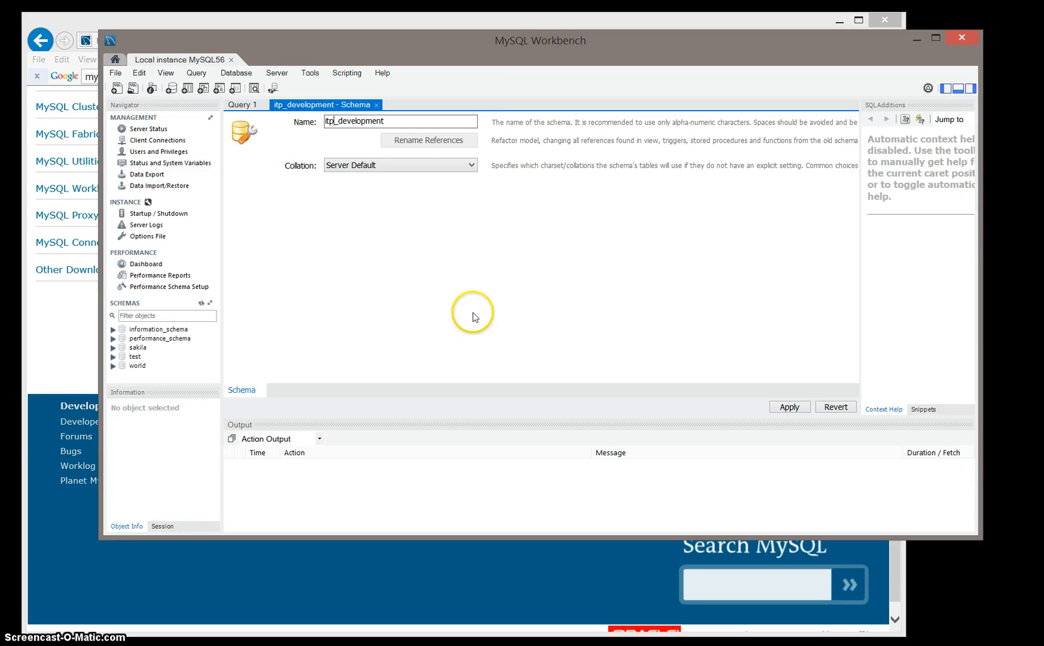
Step: Apply the CREATE SCHEMA script for itp_development to the database and finish the wizard
{"action": "left_click", "coordinate": [789, 407]}
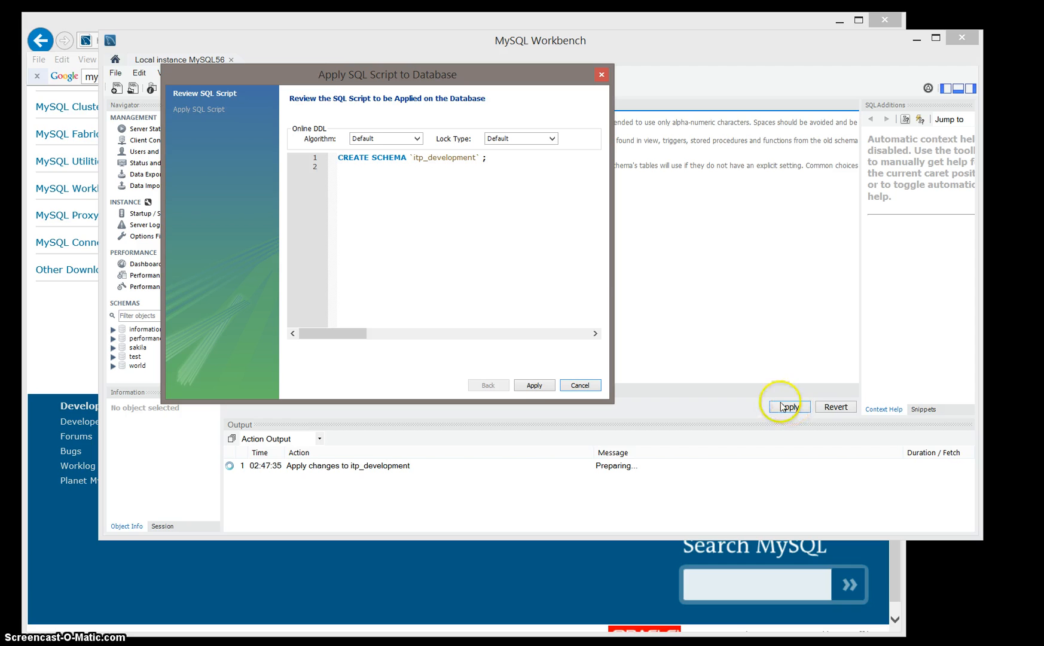
{"action": "left_click", "coordinate": [532, 386]}
{"action": "left_click", "coordinate": [419, 199]}
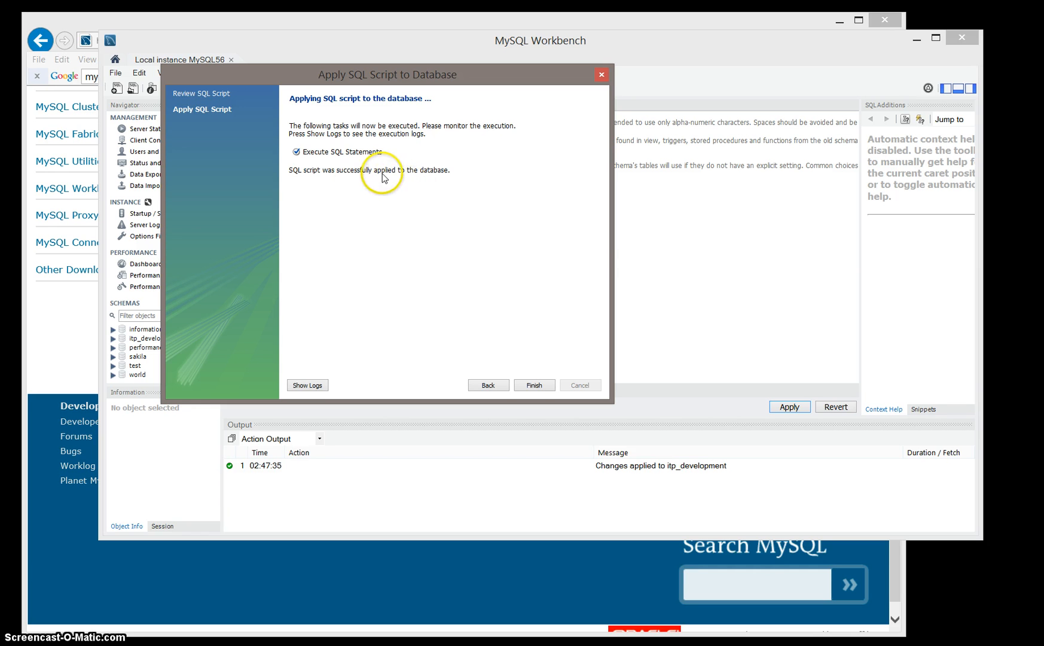
{"action": "left_click", "coordinate": [520, 385]}
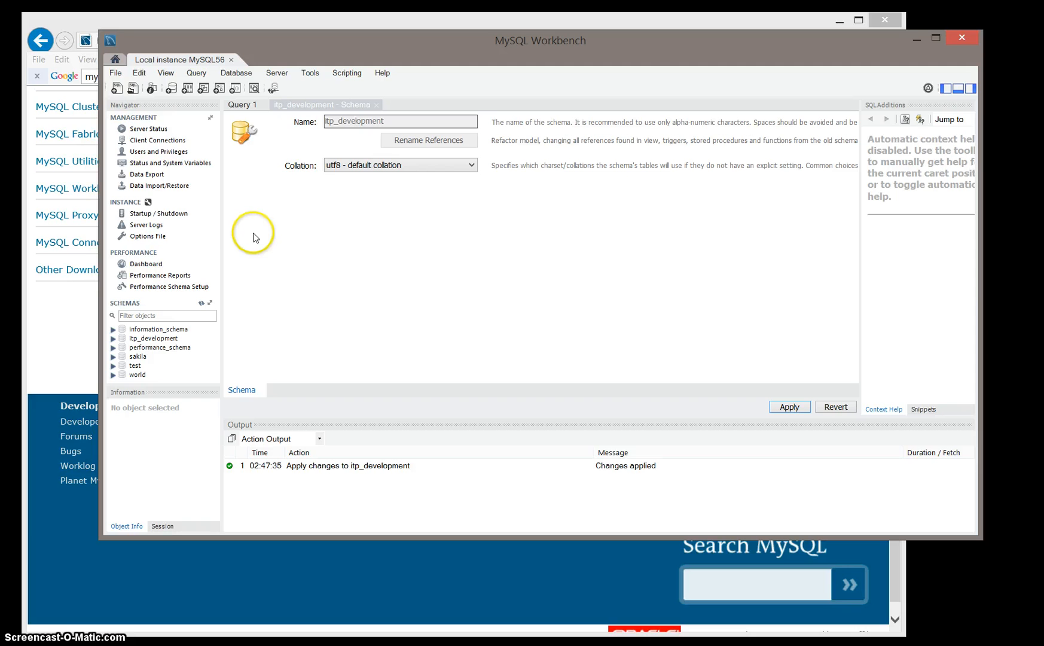
Step: Expand the itp_development schema in the navigator to examine its tables, views and other folders
{"action": "left_click", "coordinate": [113, 339]}
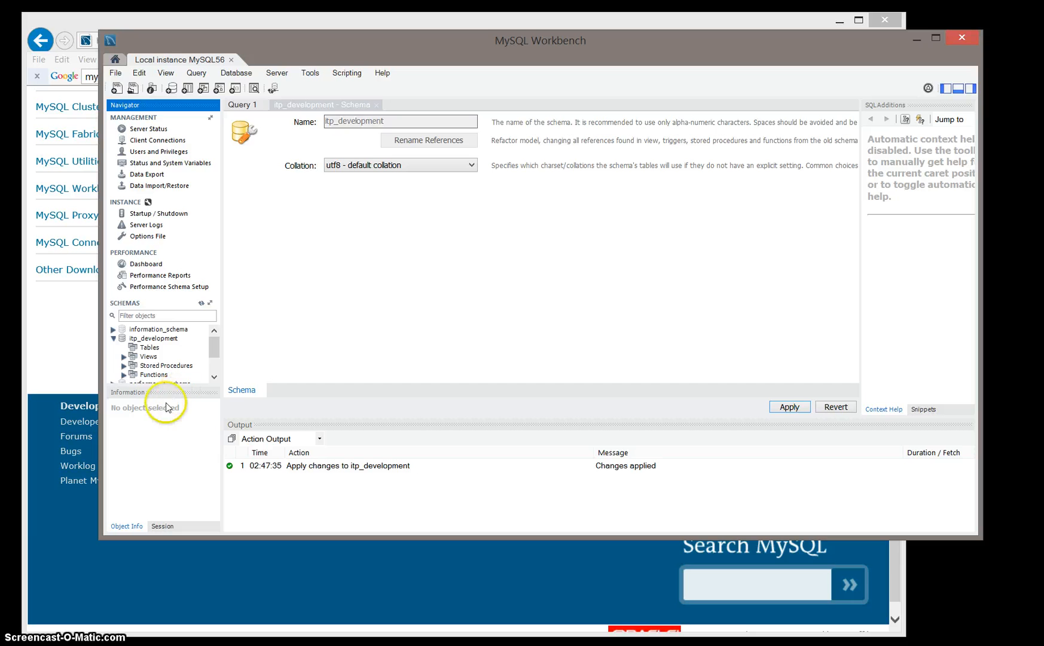
{"action": "left_click_drag", "start_coordinate": [168, 385], "coordinate": [174, 456]}
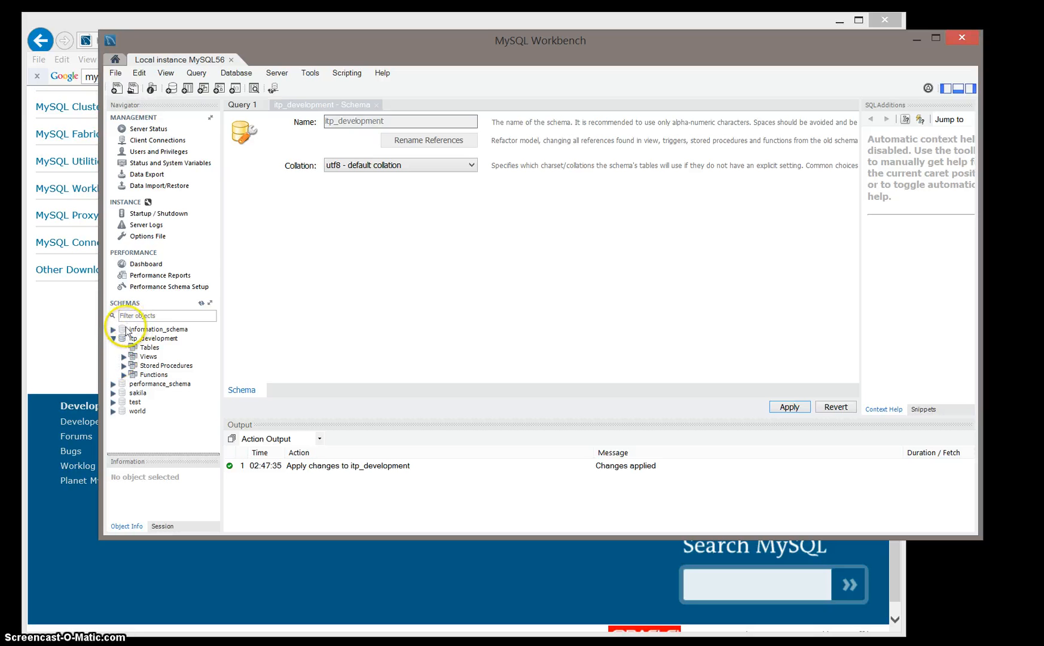
{"action": "left_click", "coordinate": [113, 339]}
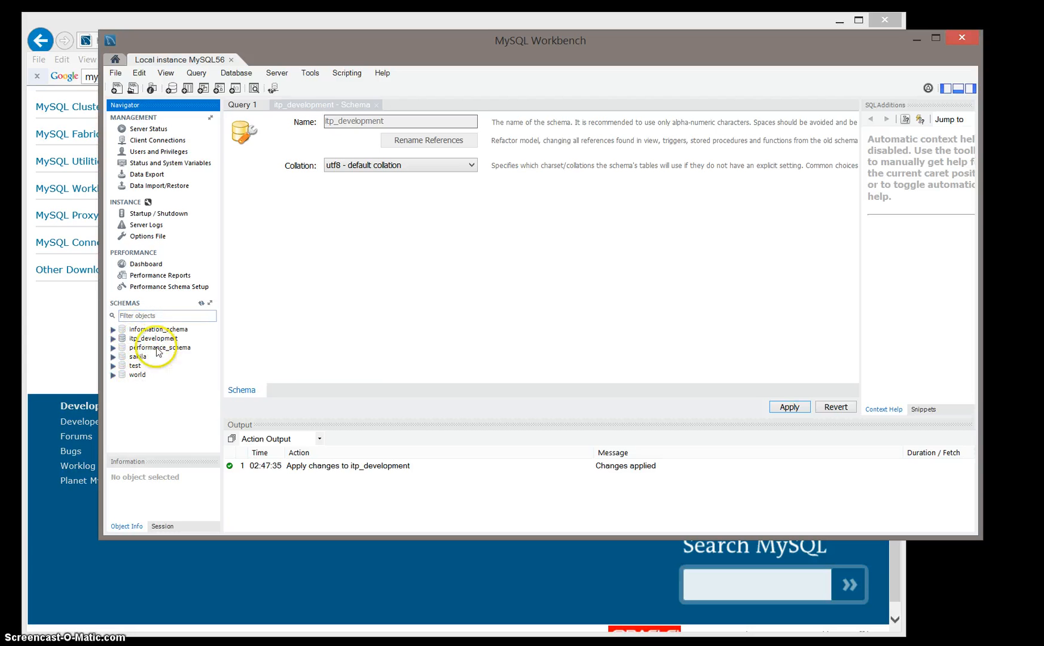
{"action": "left_click", "coordinate": [113, 339]}
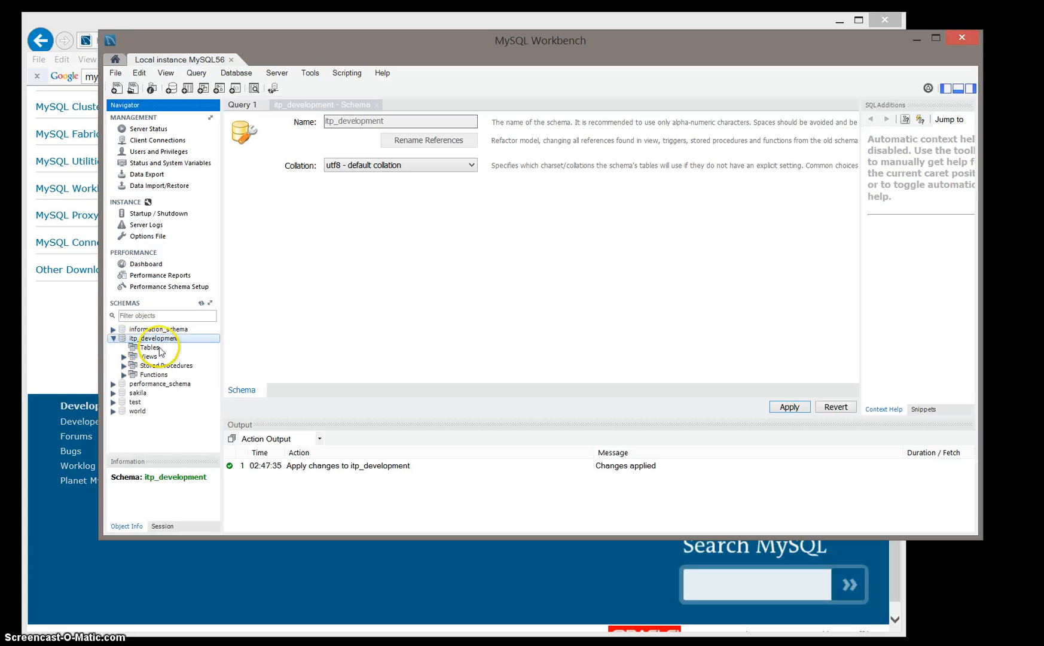